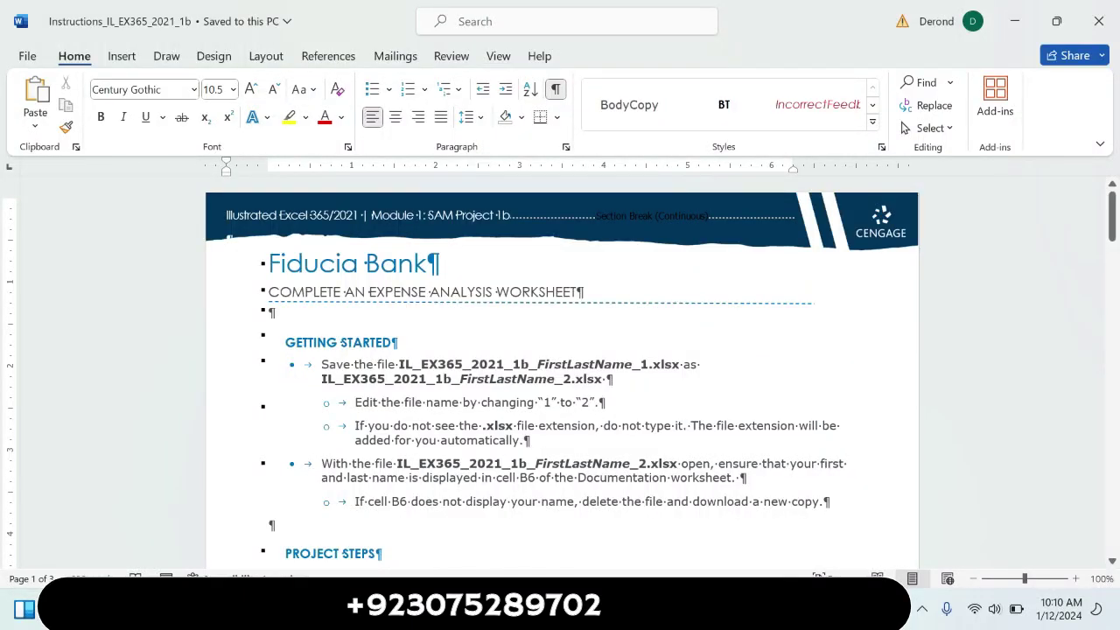
# Highlight the page header text in red.
pyautogui.doubleClick(602, 213)
pyautogui.rightClick(602, 213)
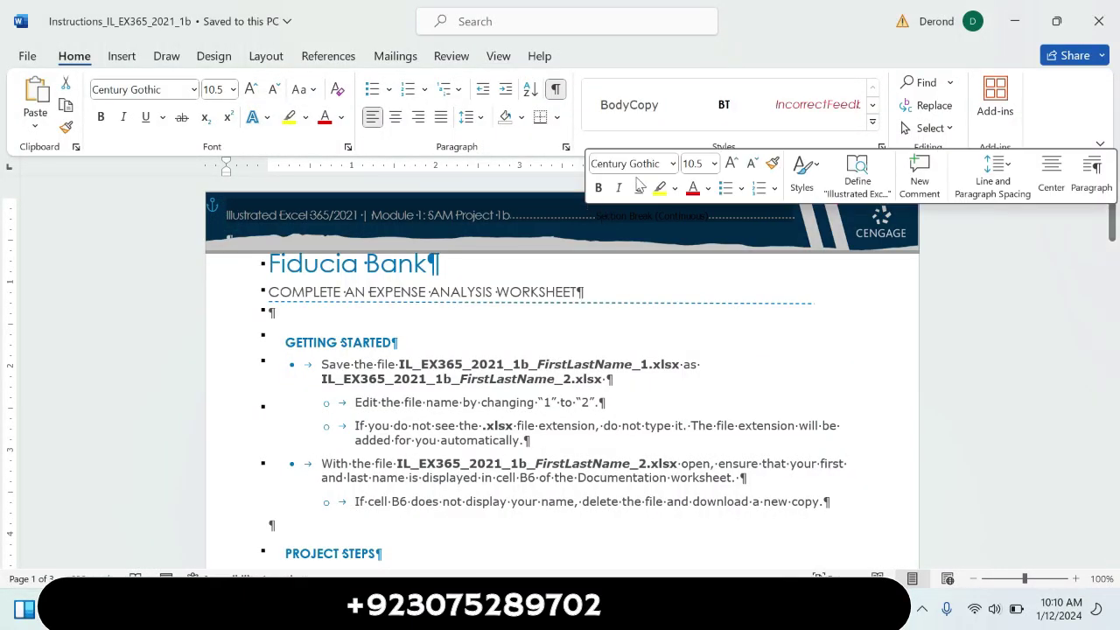
pyautogui.click(675, 188)
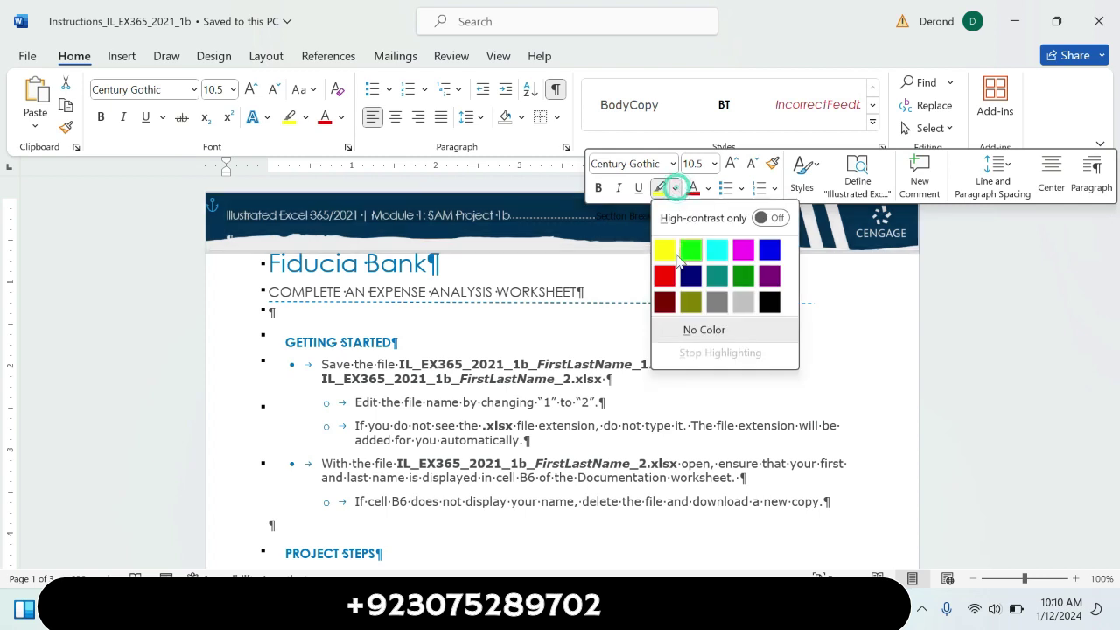
pyautogui.click(664, 275)
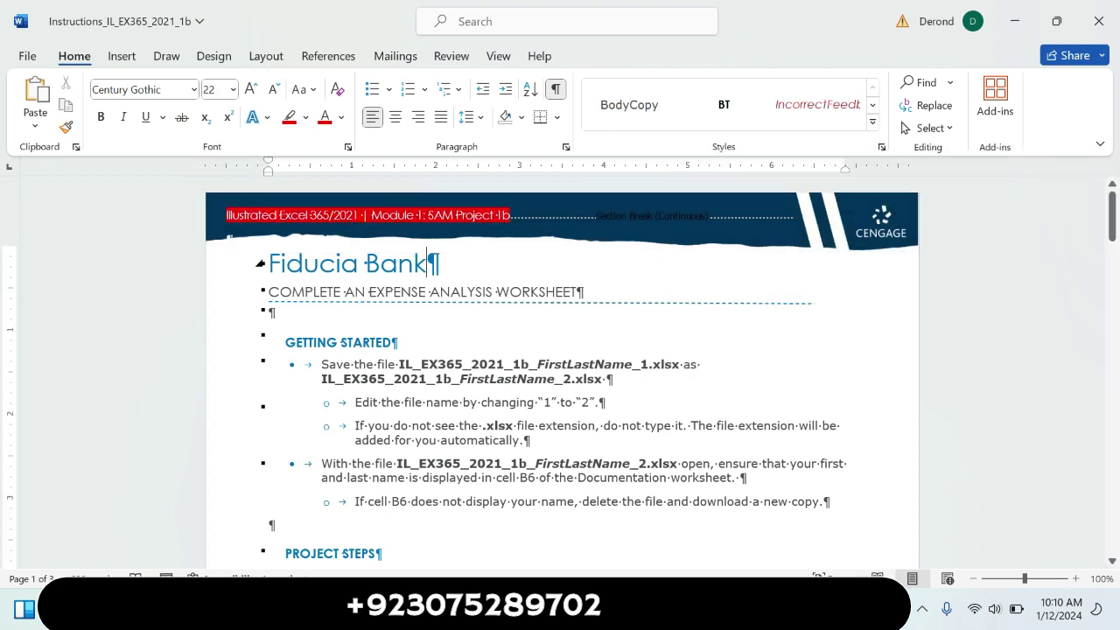
# Highlight the Fiducia Bank title and the COMPLETE AN EXPENSE ANALYSIS WORKSHEET subtitle in yellow.
pyautogui.moveTo(260, 263); pyautogui.dragTo(429, 272)
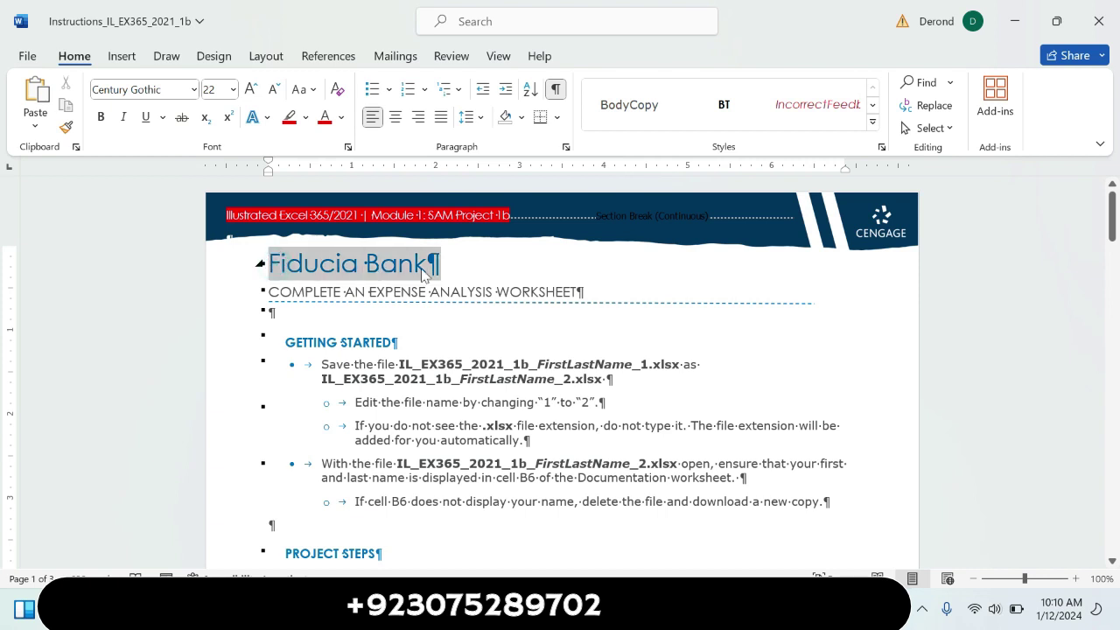
pyautogui.click(511, 239)
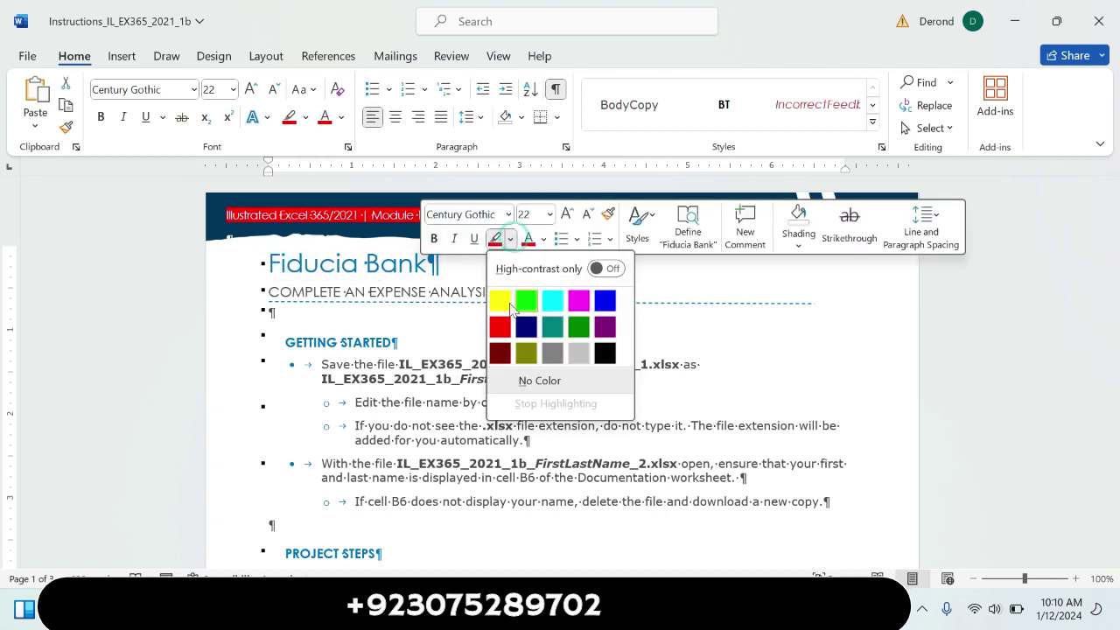
pyautogui.click(502, 297)
pyautogui.click(501, 302)
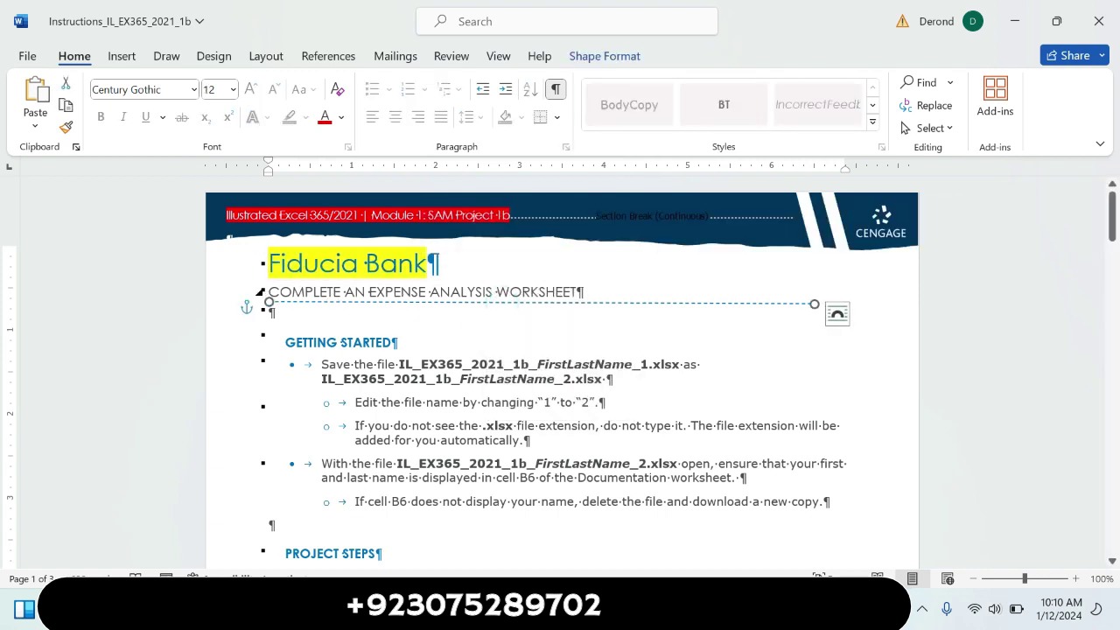
pyautogui.moveTo(264, 292); pyautogui.dragTo(584, 294)
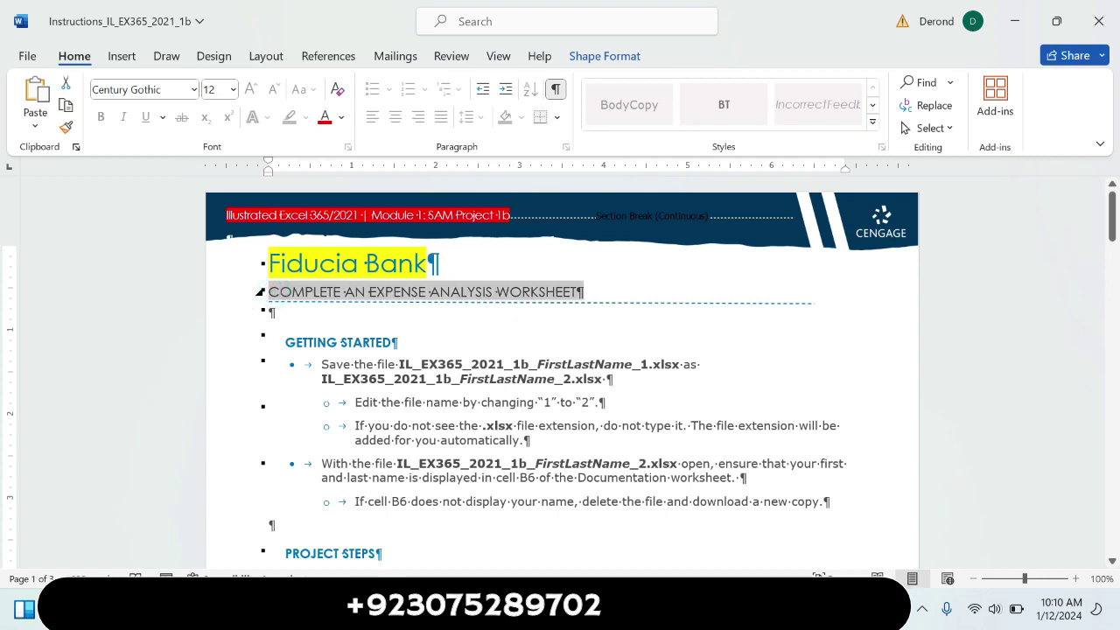
pyautogui.click(649, 265)
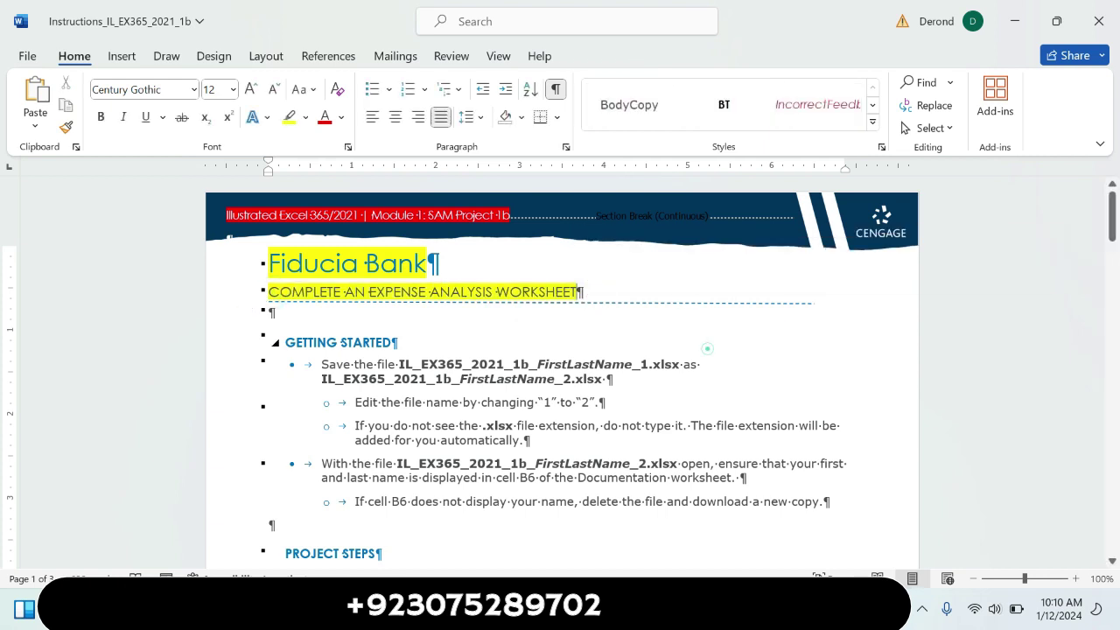
pyautogui.click(707, 348)
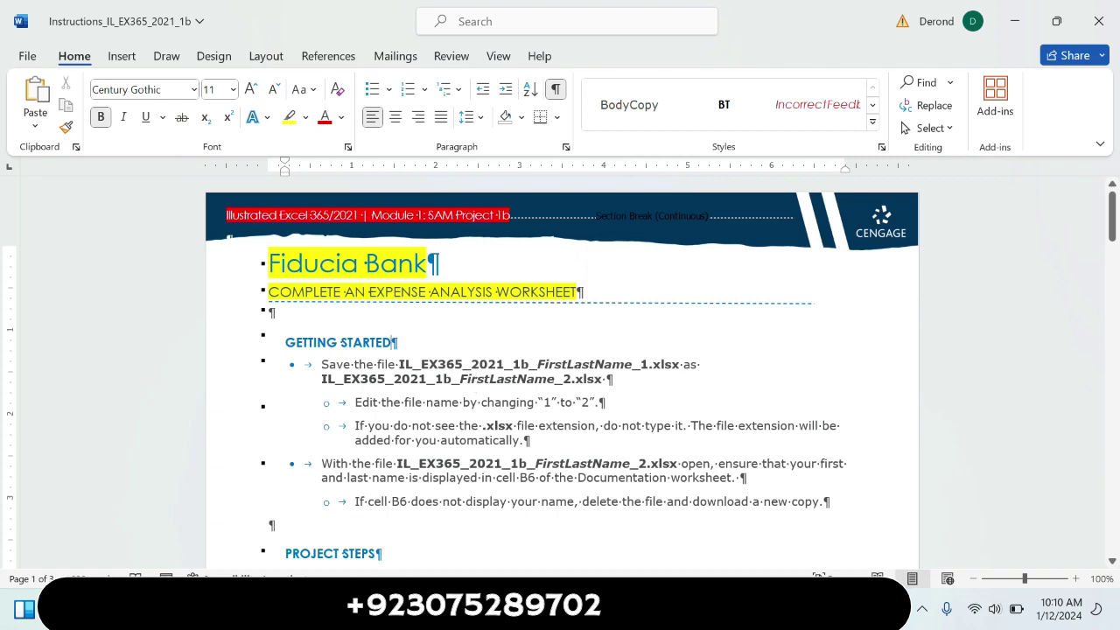
# Highlight the 'Save the file' Getting Started bullet in yellow.
pyautogui.tripleClick(322, 364)
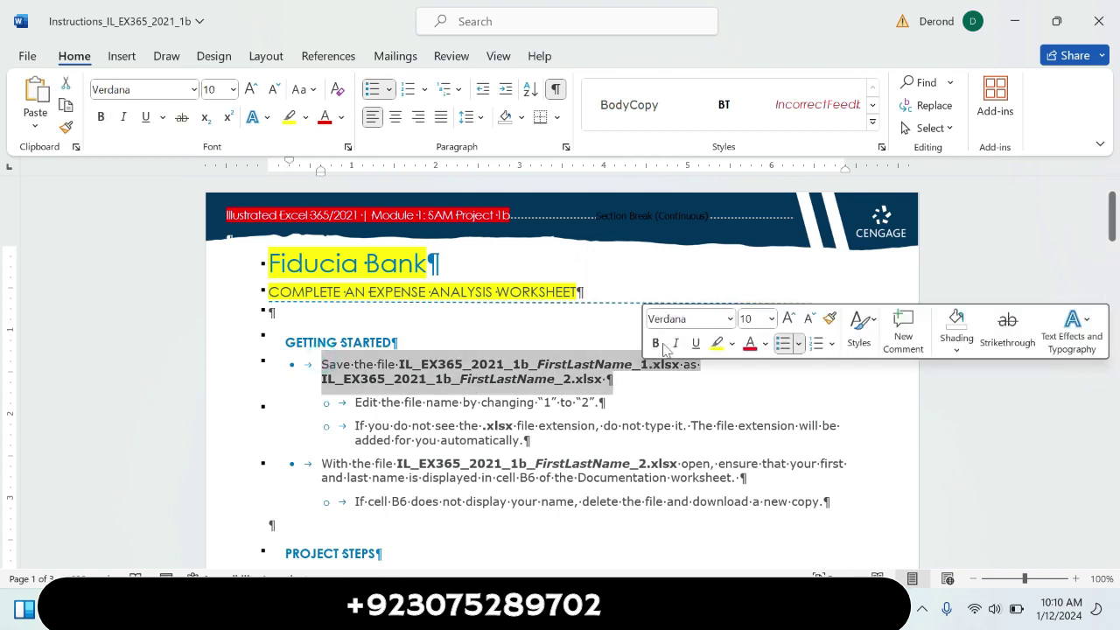
pyautogui.click(718, 343)
pyautogui.click(716, 426)
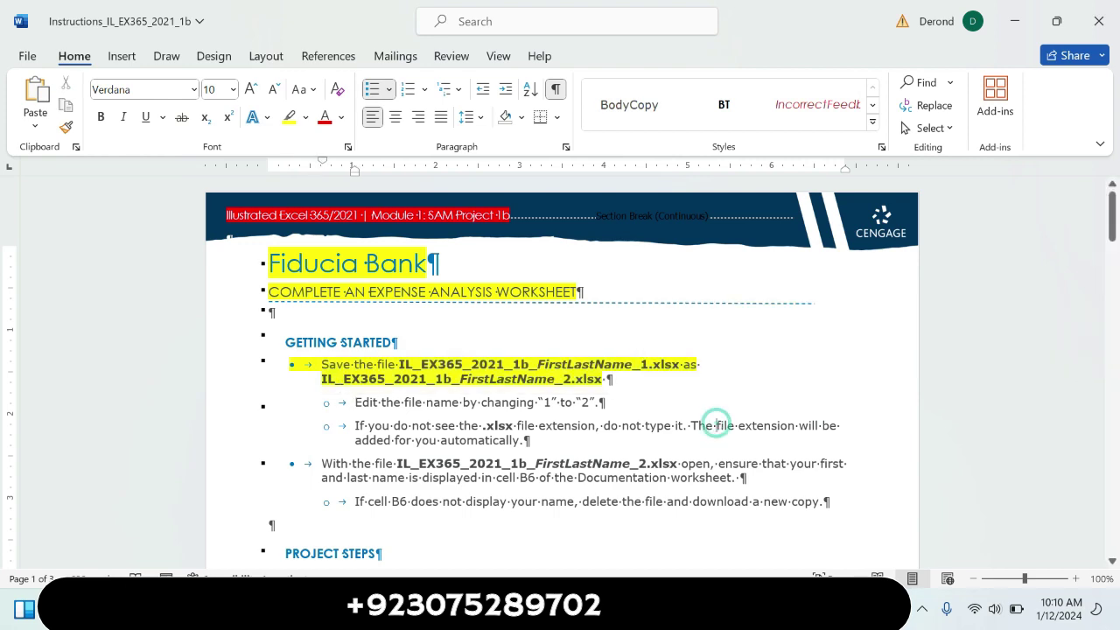
pyautogui.moveTo(1112, 229); pyautogui.dragTo(1112, 247)
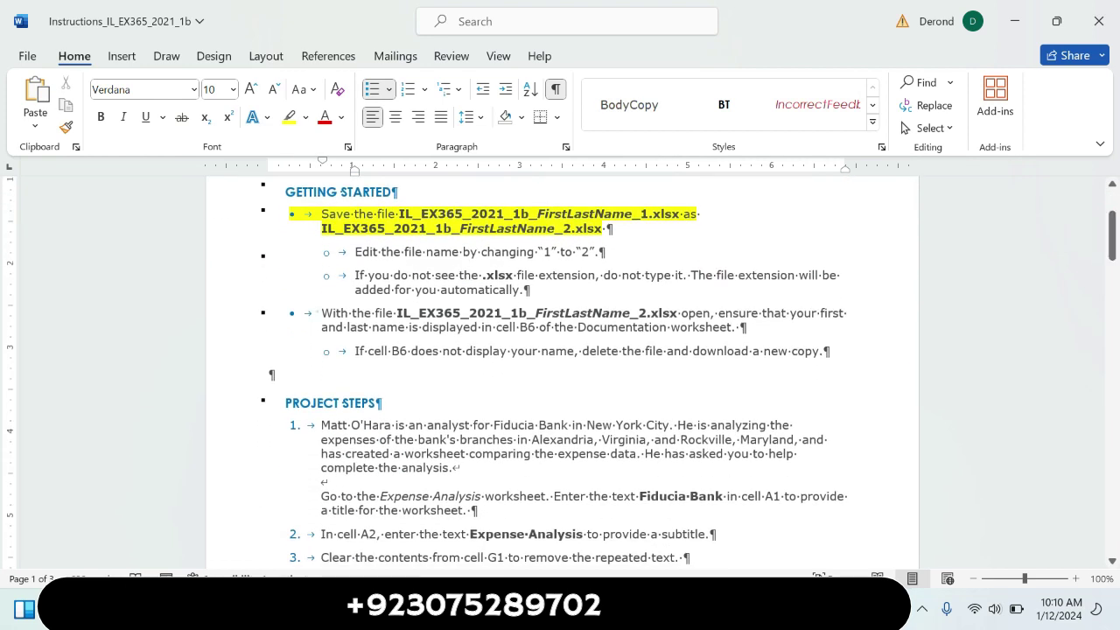
# Highlight the 'With the file' bullet, its sub-bullet, and step 1's opening paragraph in yellow.
pyautogui.moveTo(830, 354); pyautogui.dragTo(317, 313)
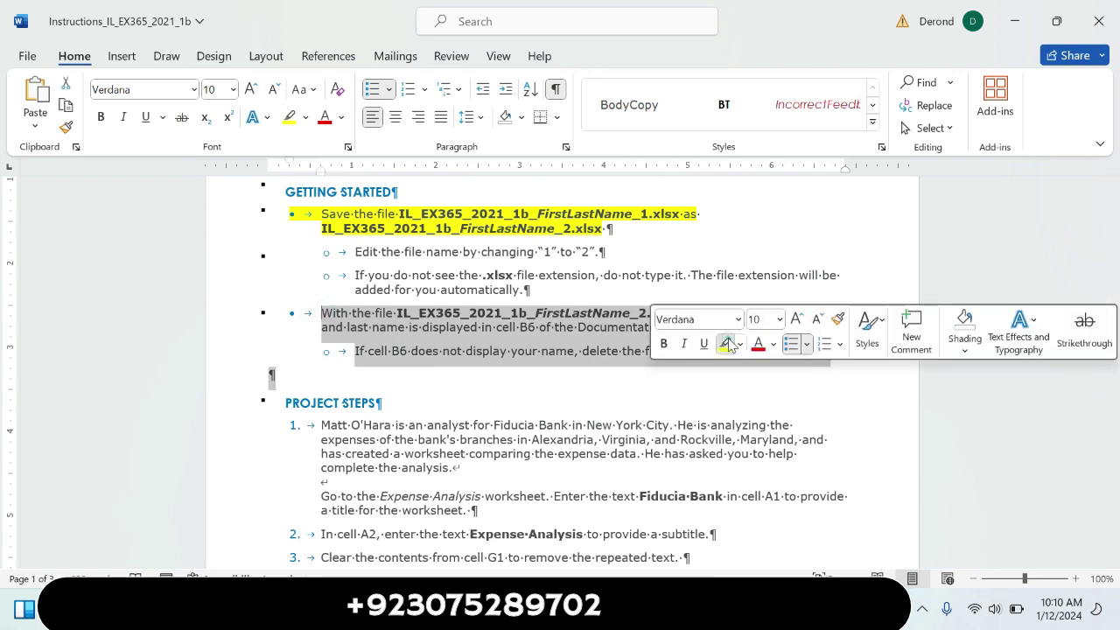
pyautogui.click(725, 344)
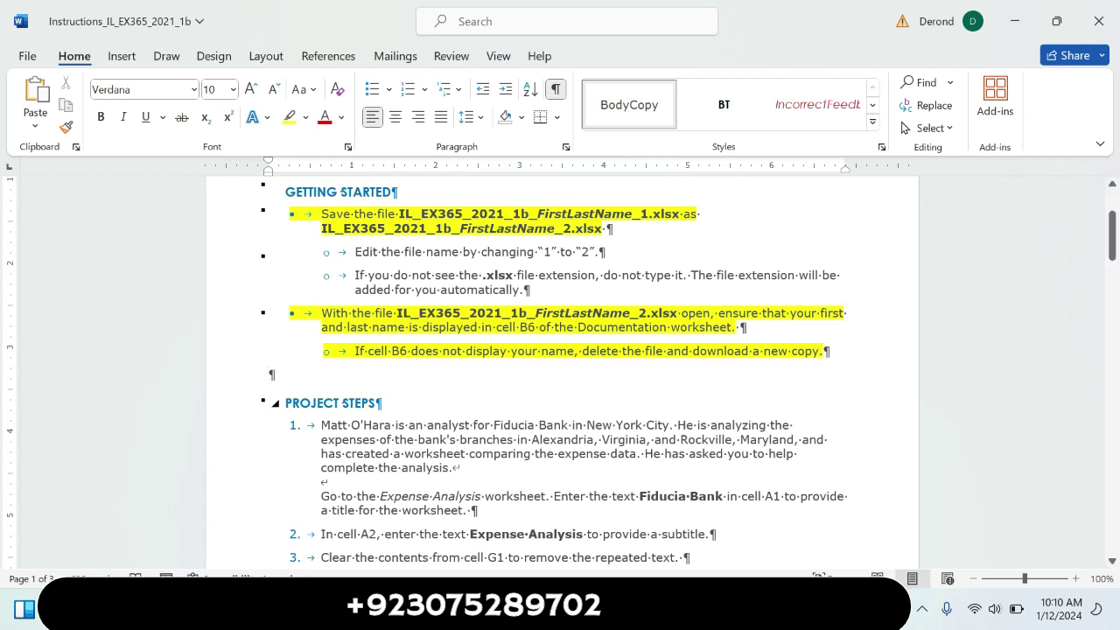
pyautogui.moveTo(320, 426); pyautogui.dragTo(451, 467)
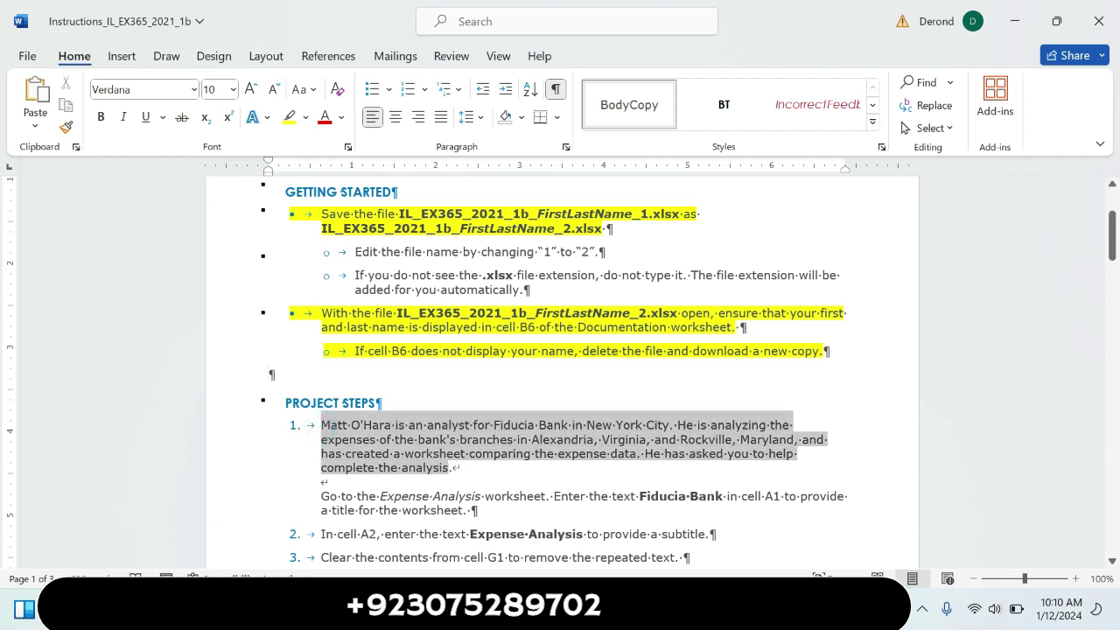
pyautogui.click(527, 438)
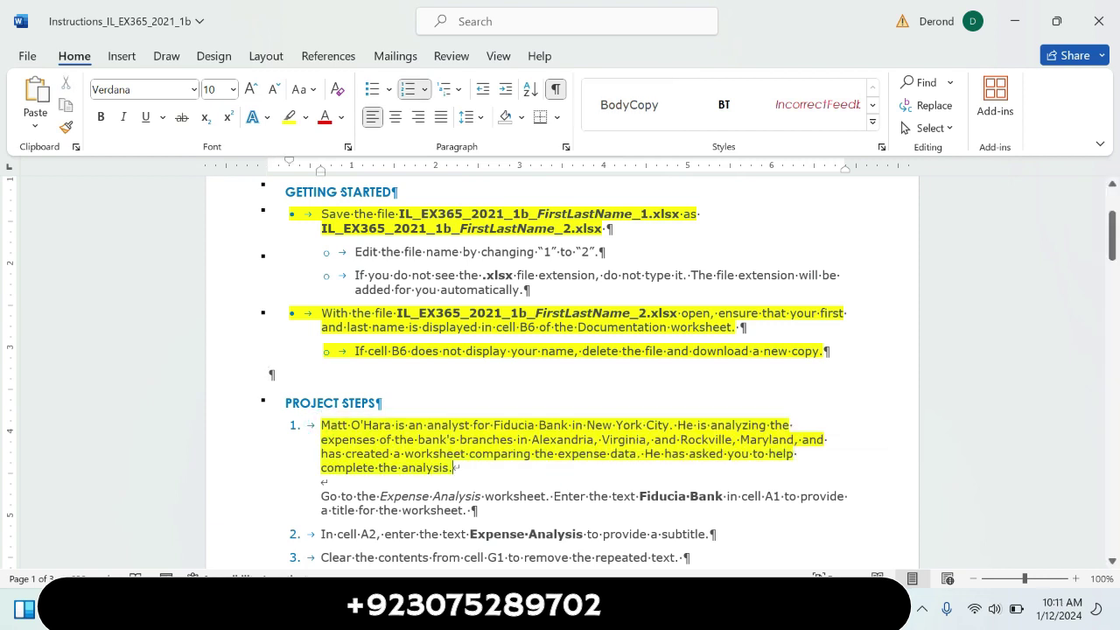
pyautogui.moveTo(1114, 252); pyautogui.dragTo(1113, 267)
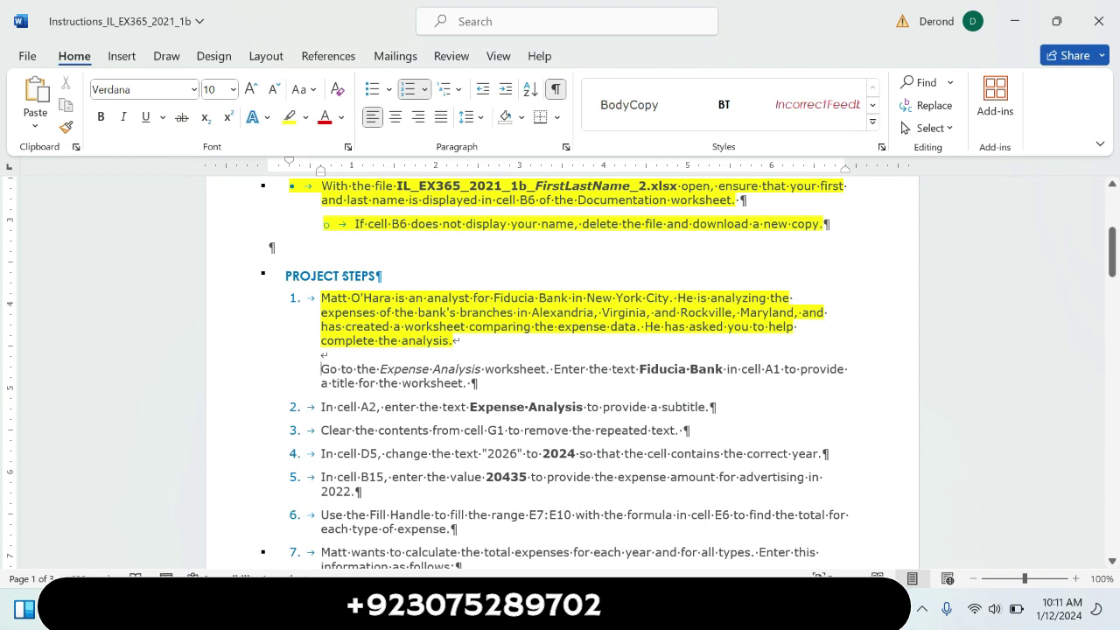
# Highlight step 1's 'Go to the Expense Analysis' paragraph yellow, with 'Fiducia Bank' and 'cell A1' turquoise.
pyautogui.tripleClick(322, 368)
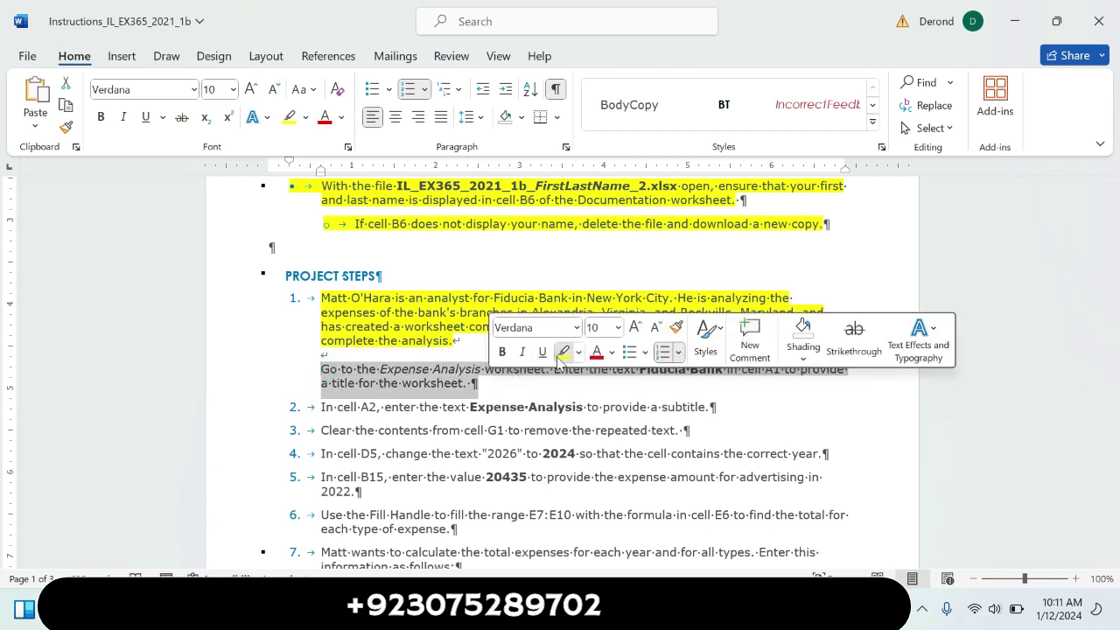
pyautogui.click(563, 352)
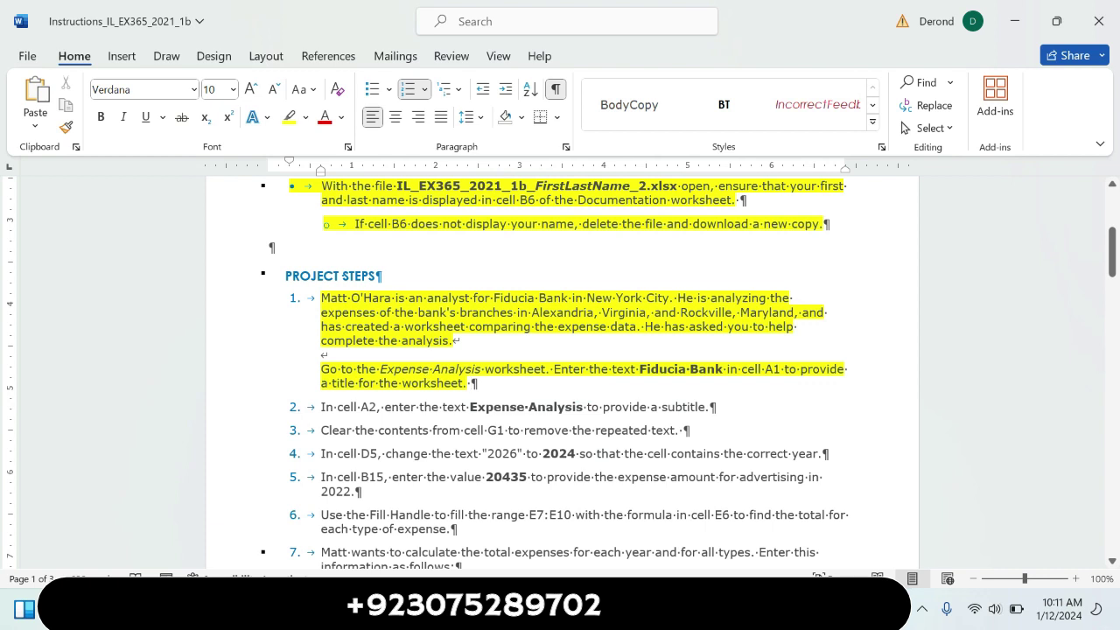
pyautogui.moveTo(641, 369); pyautogui.dragTo(724, 369)
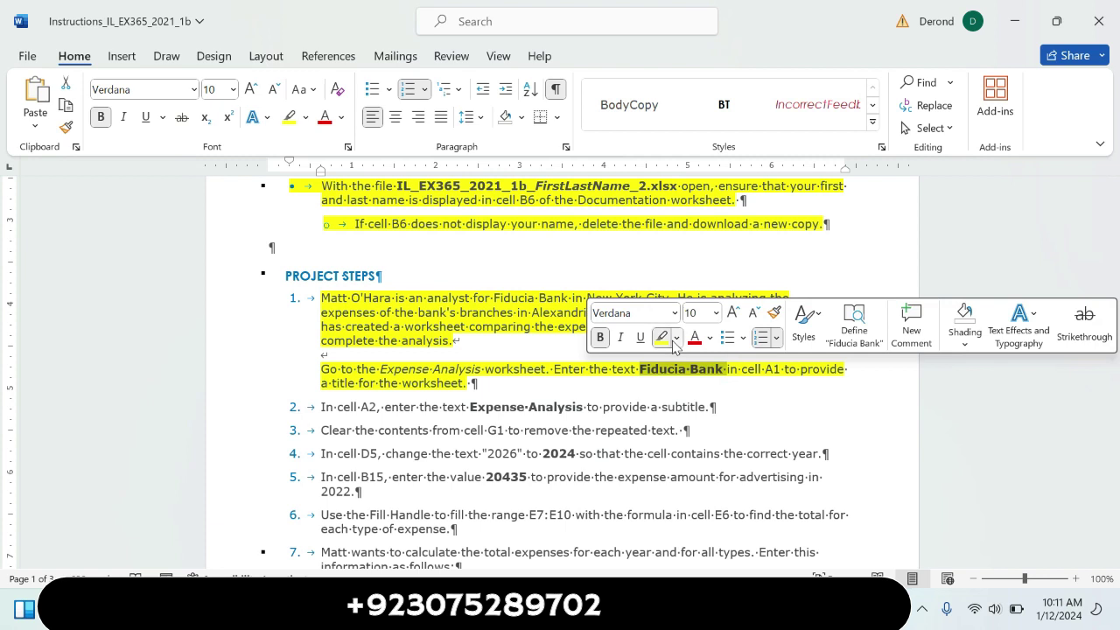
pyautogui.click(676, 339)
pyautogui.click(720, 403)
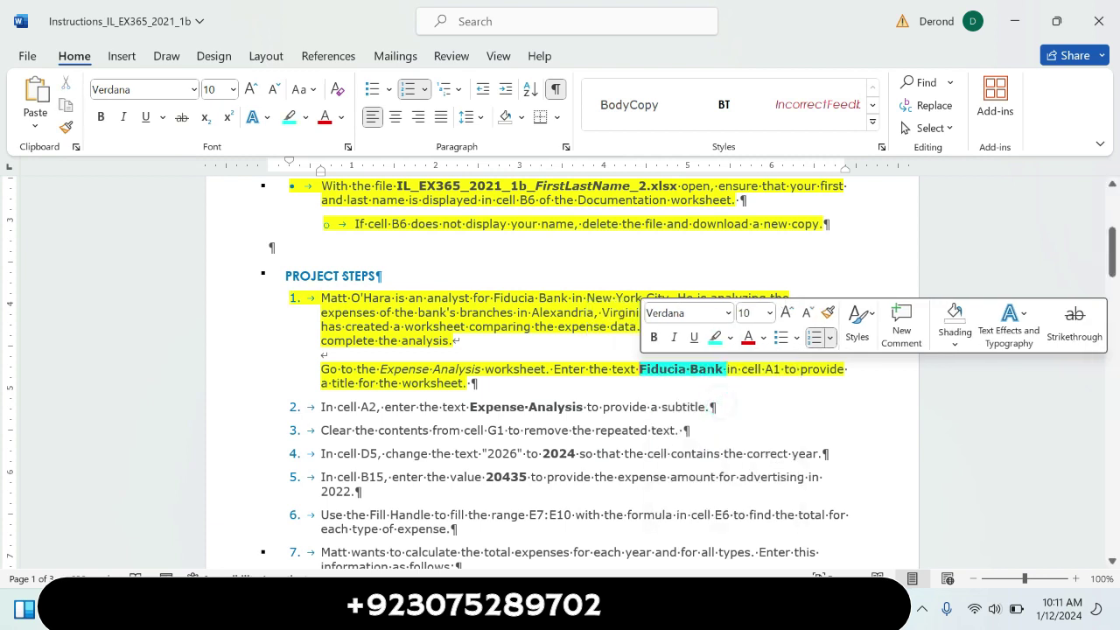
pyautogui.moveTo(742, 369); pyautogui.dragTo(782, 368)
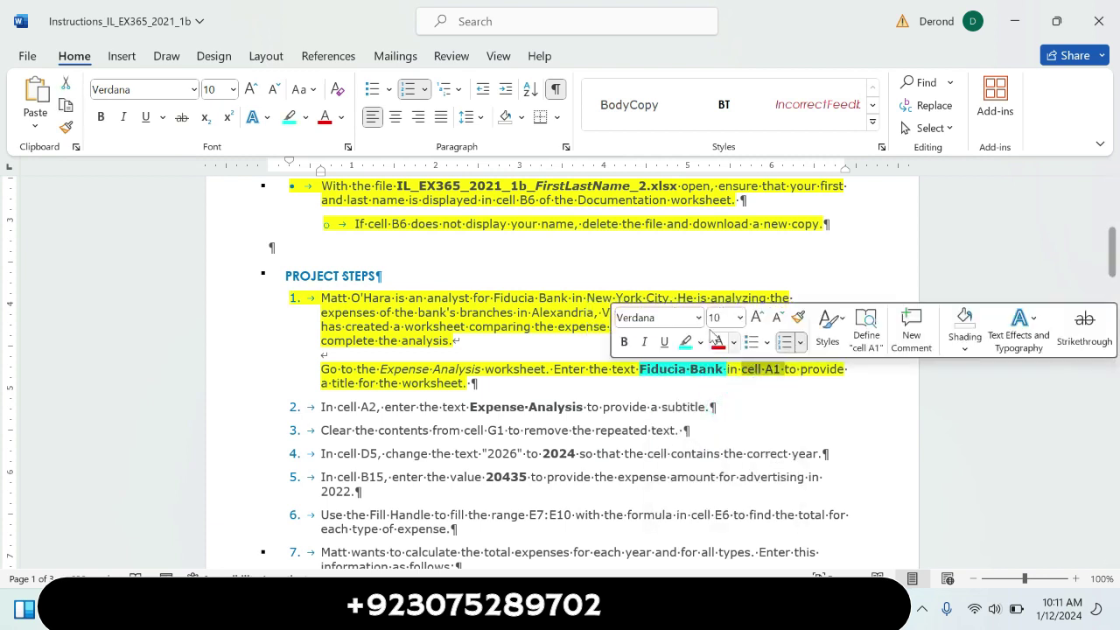
pyautogui.click(685, 342)
pyautogui.click(768, 395)
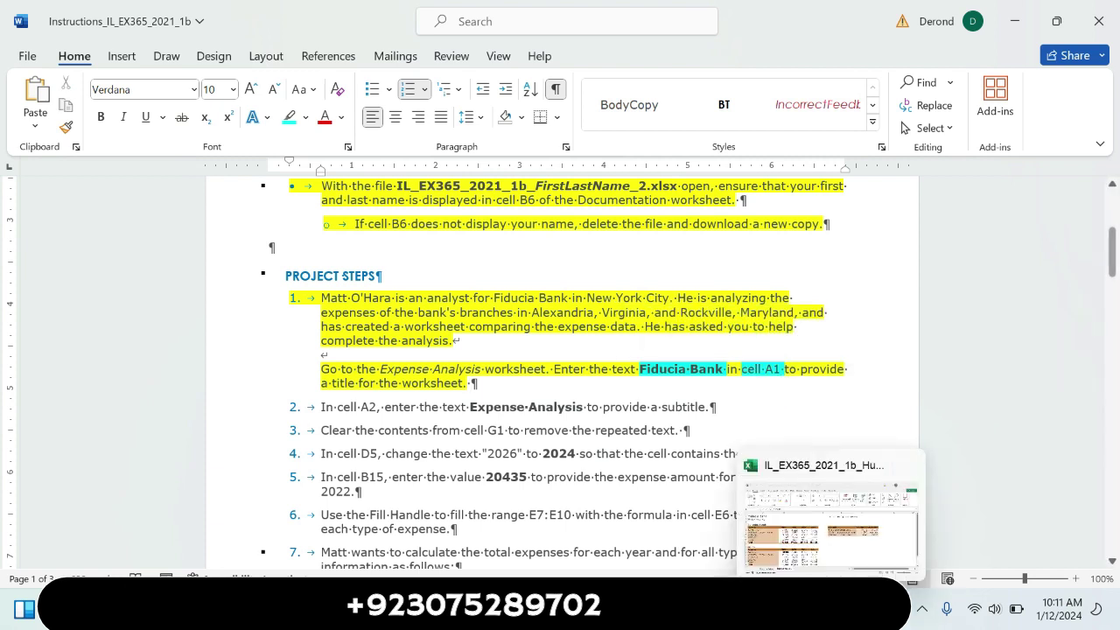
pyautogui.moveTo(726, 368); pyautogui.dragTo(642, 368)
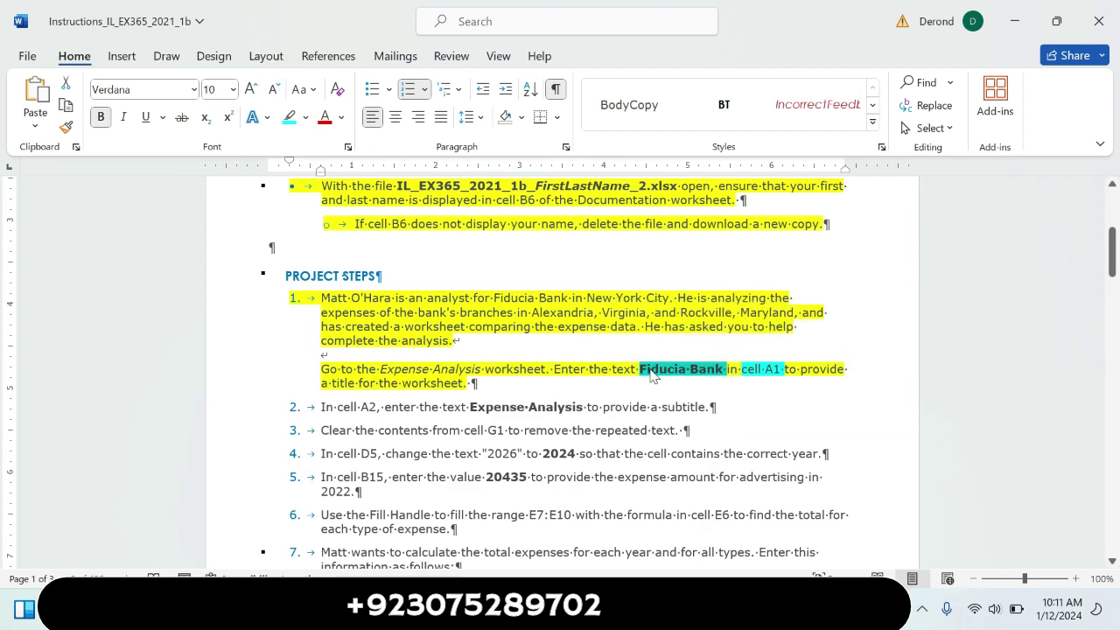
# Retype cell A1 in the Excel sheet as 'Fiducia Bank', then return to Word.
pyautogui.hotkey('alt', 'Tab')
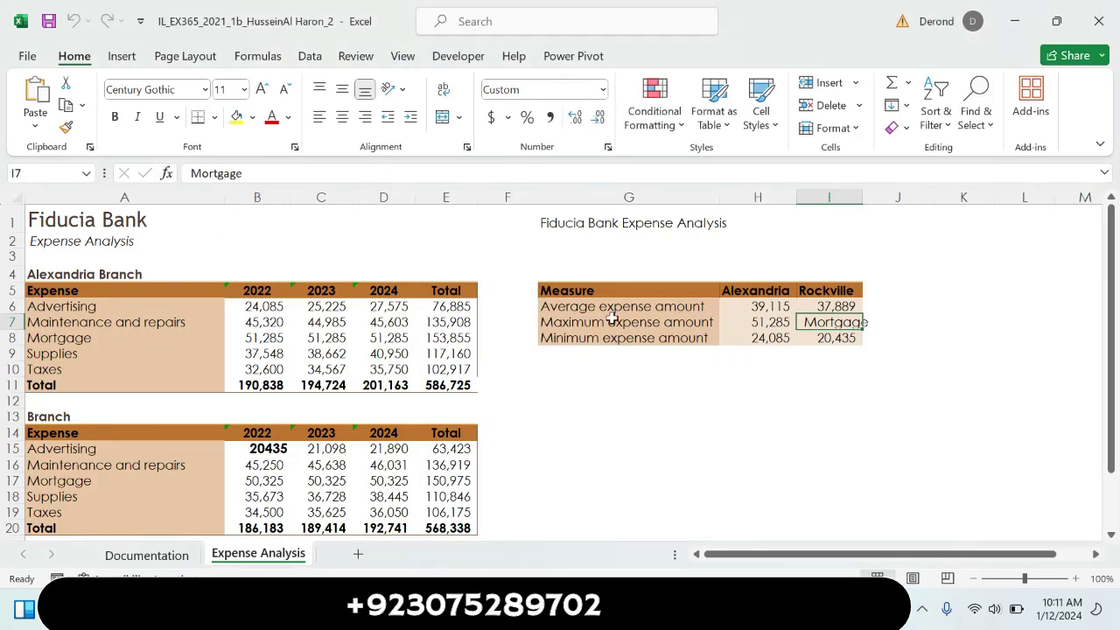
pyautogui.click(132, 219)
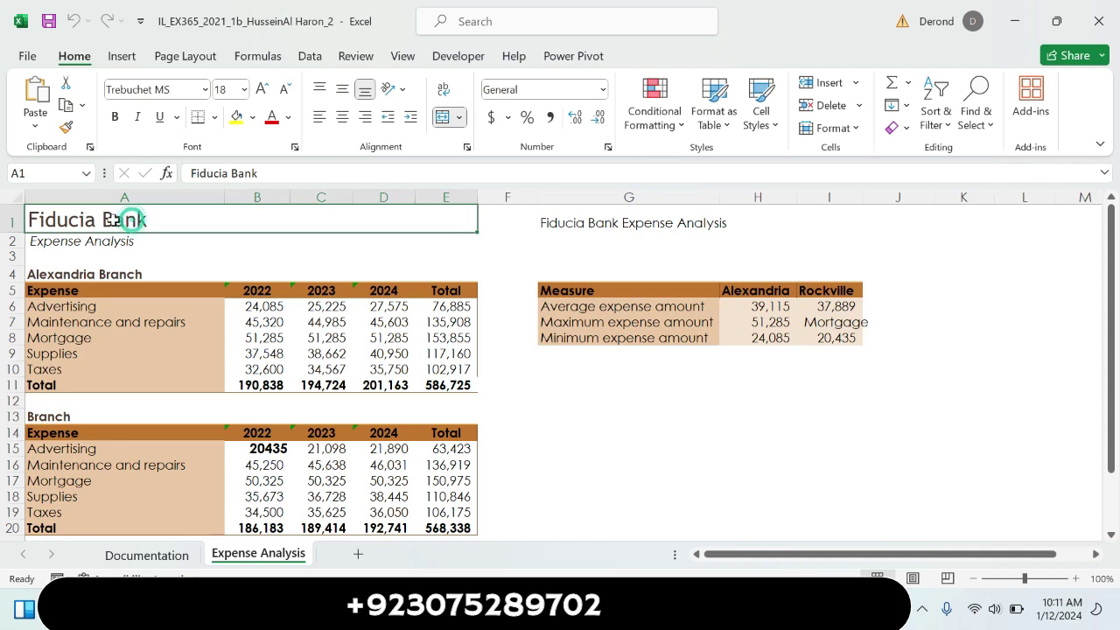
pyautogui.moveTo(231, 174); pyautogui.dragTo(271, 173)
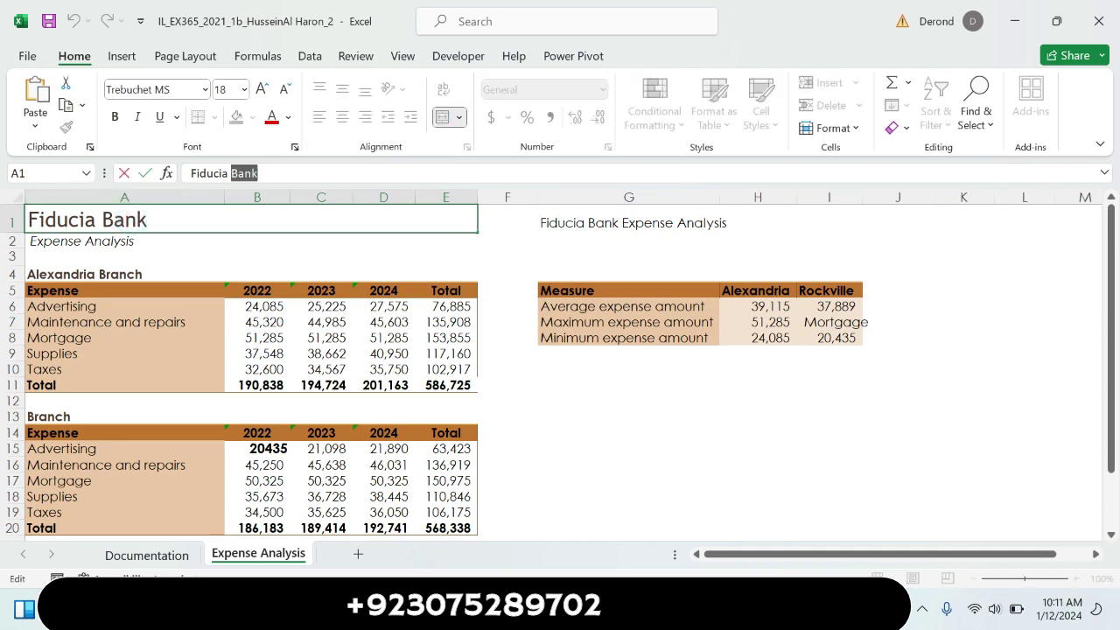
pyautogui.tripleClick(272, 173)
pyautogui.press('BackSpace')
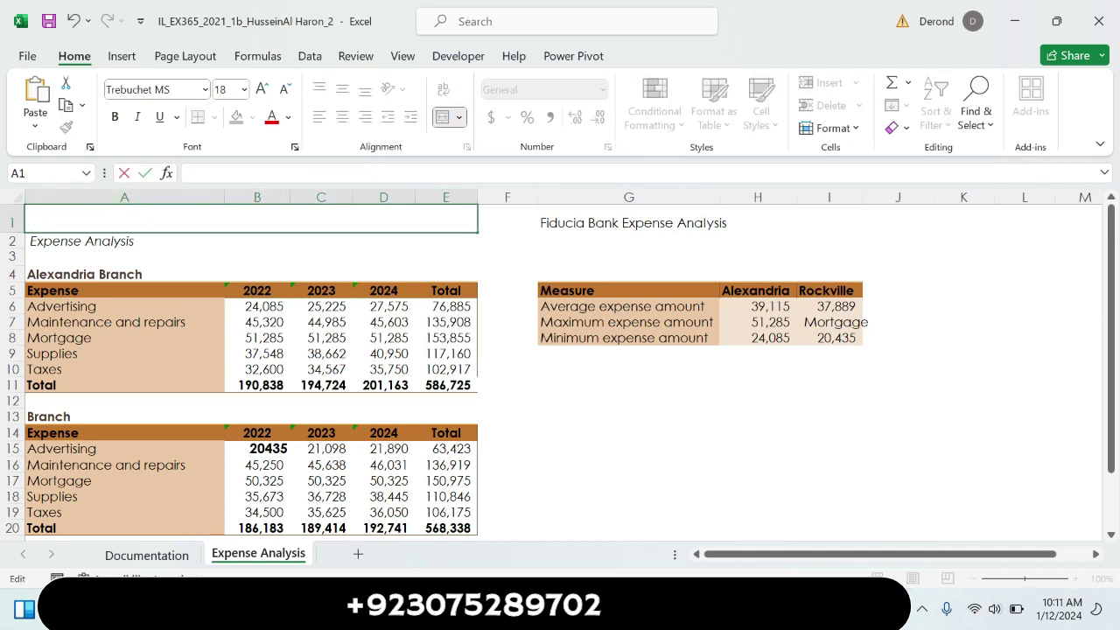
pyautogui.write('Fiducia Bank')
pyautogui.press('Return')
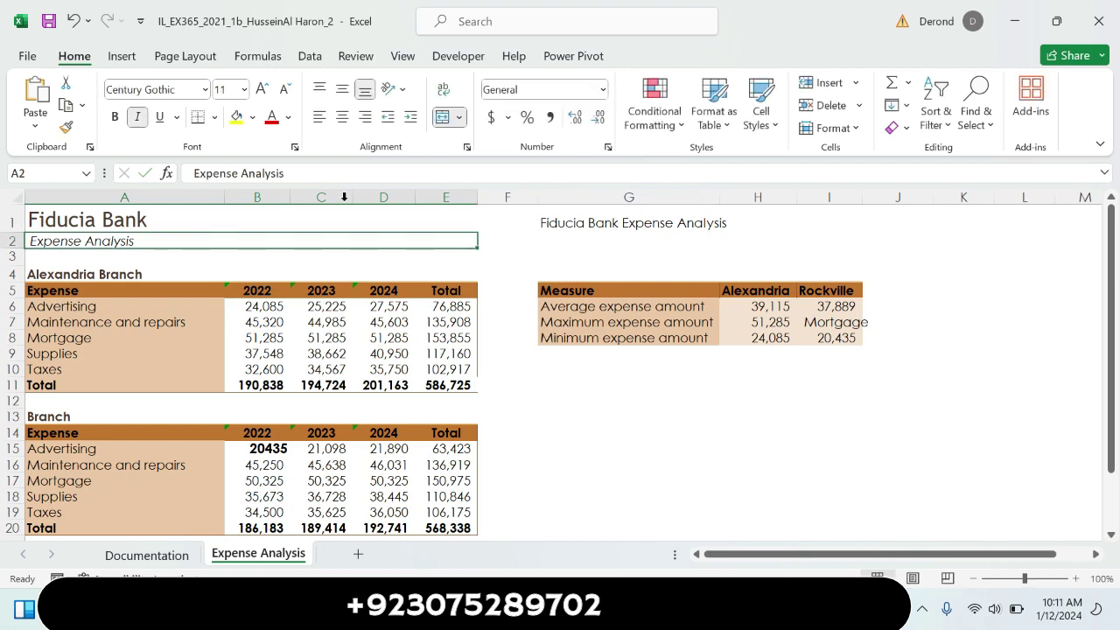
pyautogui.hotkey('alt', 'Tab')
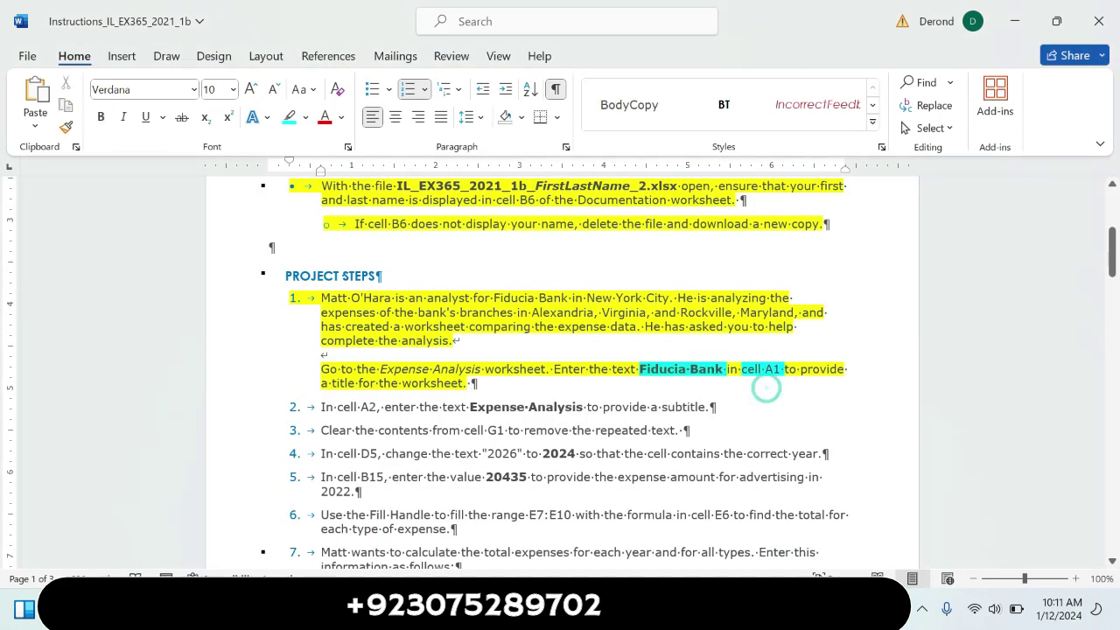
# Highlight the step 2 instruction line in yellow.
pyautogui.moveTo(1113, 250); pyautogui.dragTo(1113, 259)
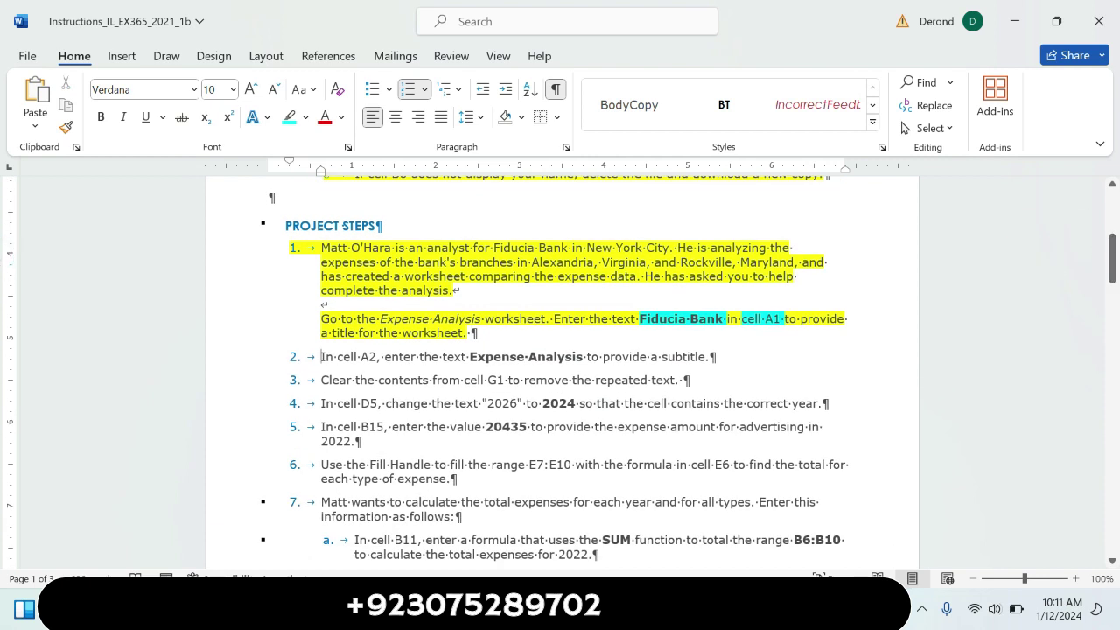
pyautogui.moveTo(321, 356); pyautogui.dragTo(716, 359)
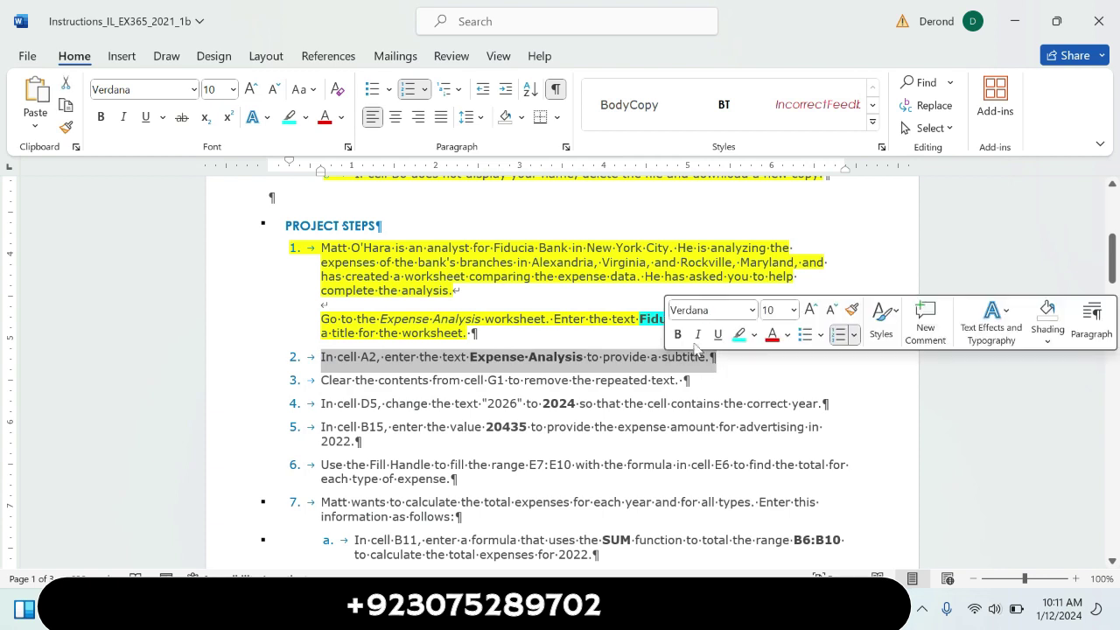
pyautogui.click(754, 334)
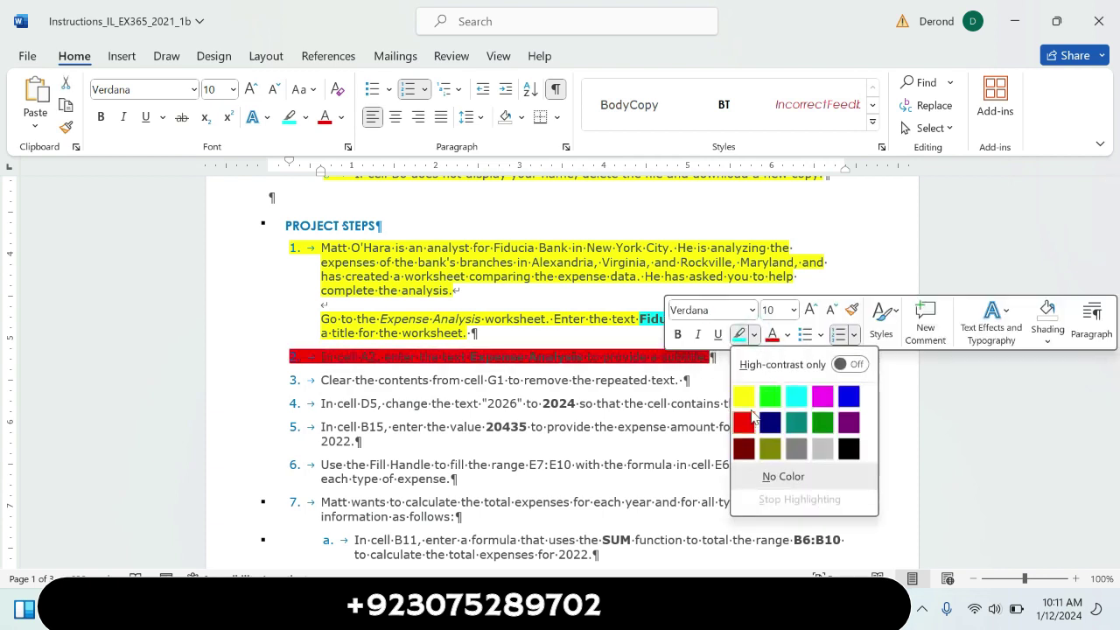
pyautogui.click(743, 396)
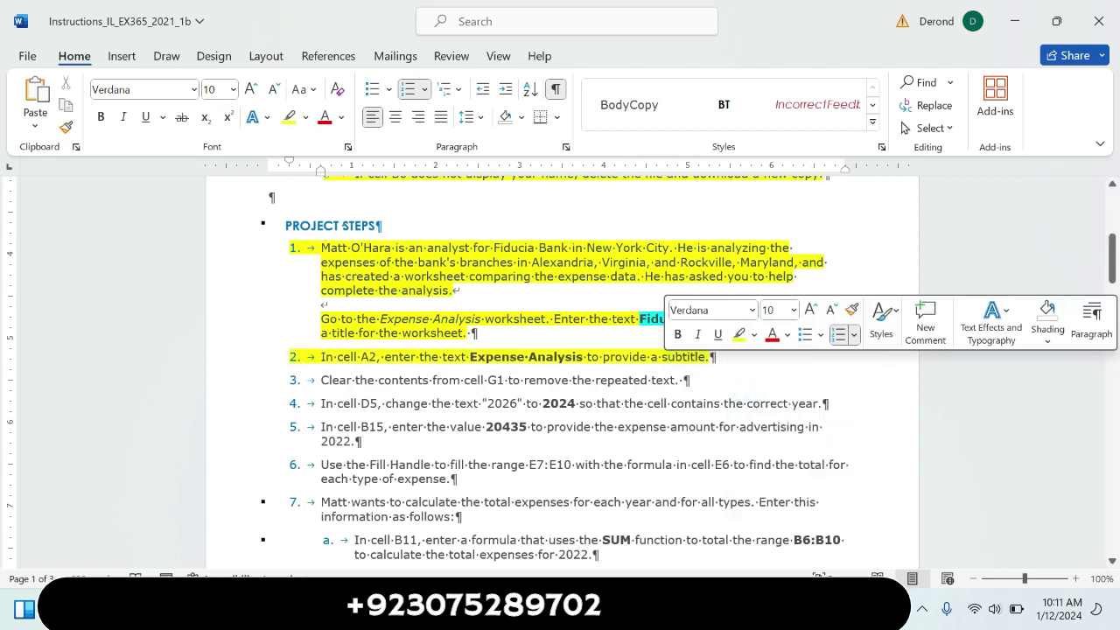
# Mark 'cell A2' and 'Expense Analysis' in step 2 with cyan highlight.
pyautogui.moveTo(376, 357); pyautogui.dragTo(338, 357)
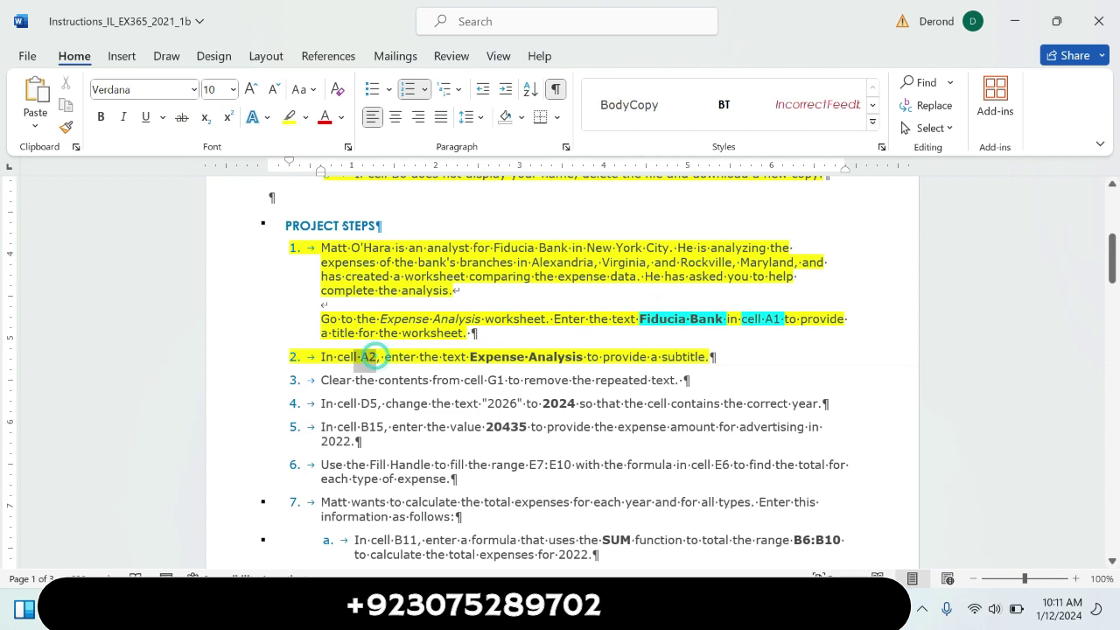
pyautogui.click(413, 328)
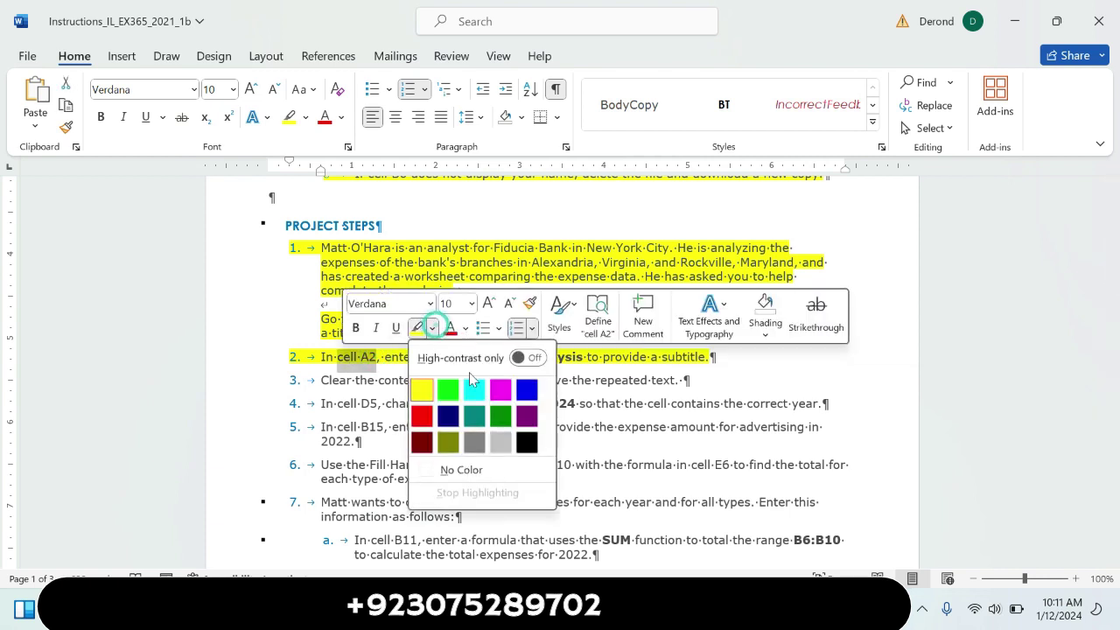
pyautogui.click(471, 391)
pyautogui.moveTo(470, 357); pyautogui.dragTo(582, 361)
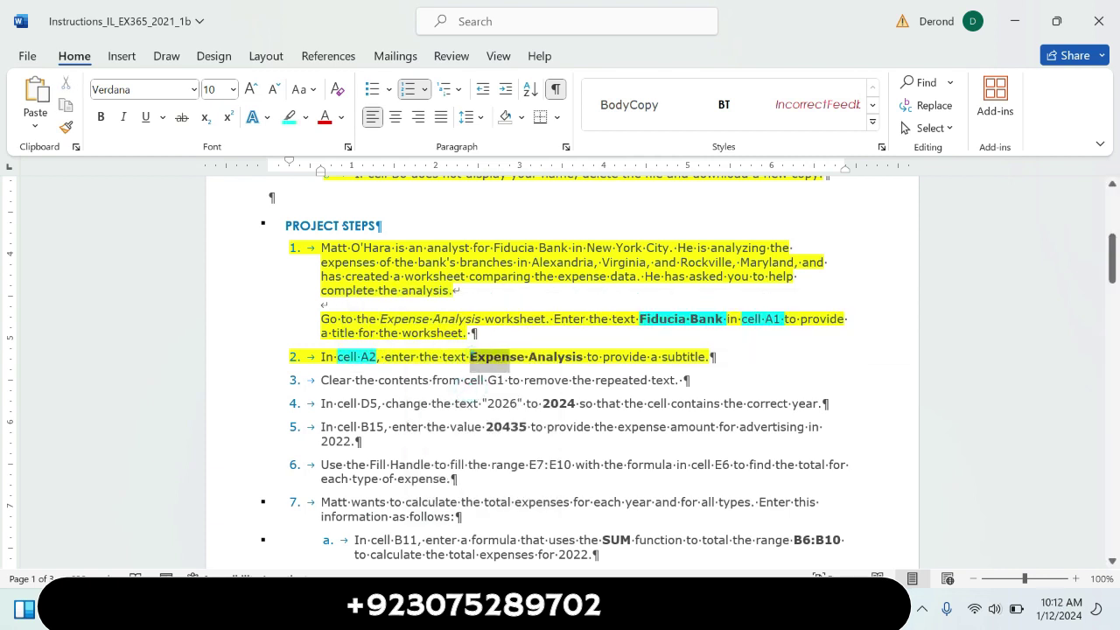
pyautogui.click(649, 326)
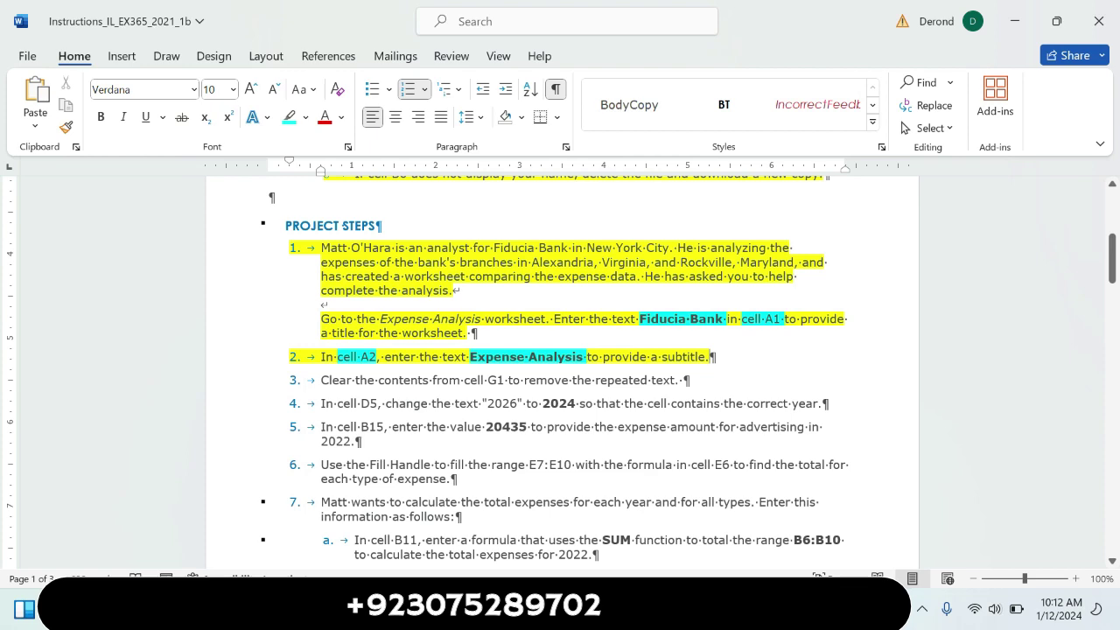
pyautogui.hotkey('alt', 'Tab')
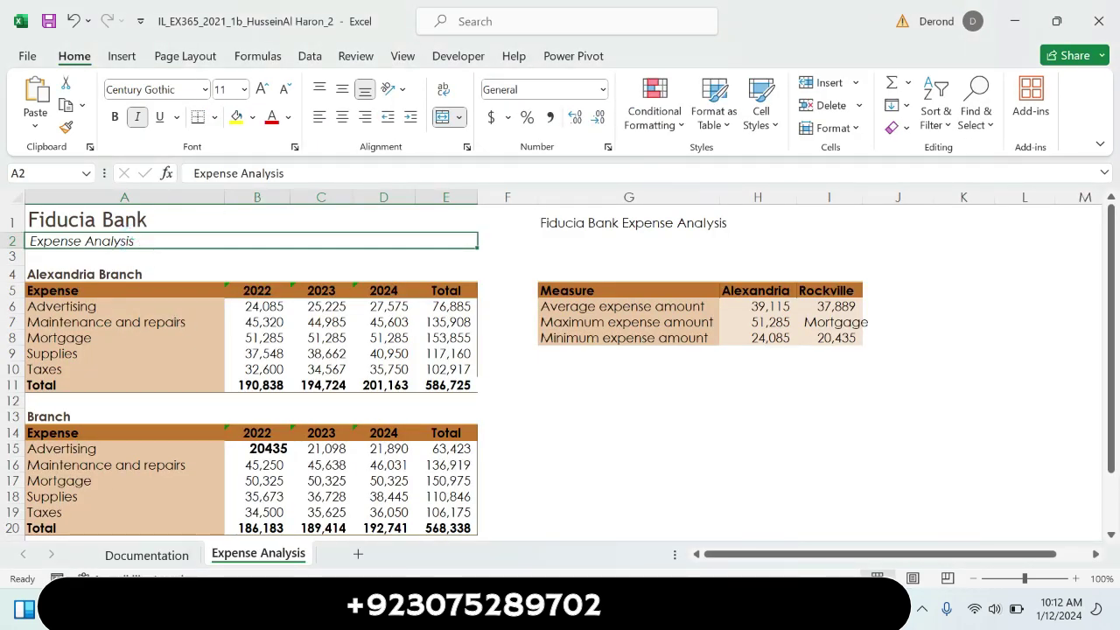
# Copy the text 'Expense Analysis' from step 2 of the Word instructions.
pyautogui.hotkey('alt', 'Tab')
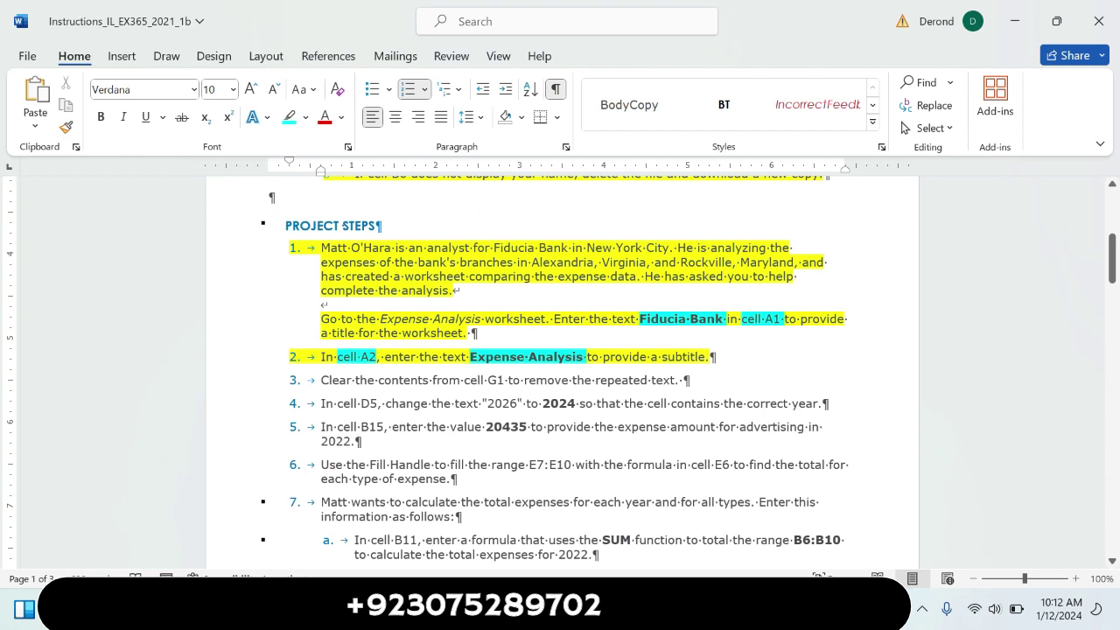
pyautogui.moveTo(585, 357); pyautogui.dragTo(470, 357)
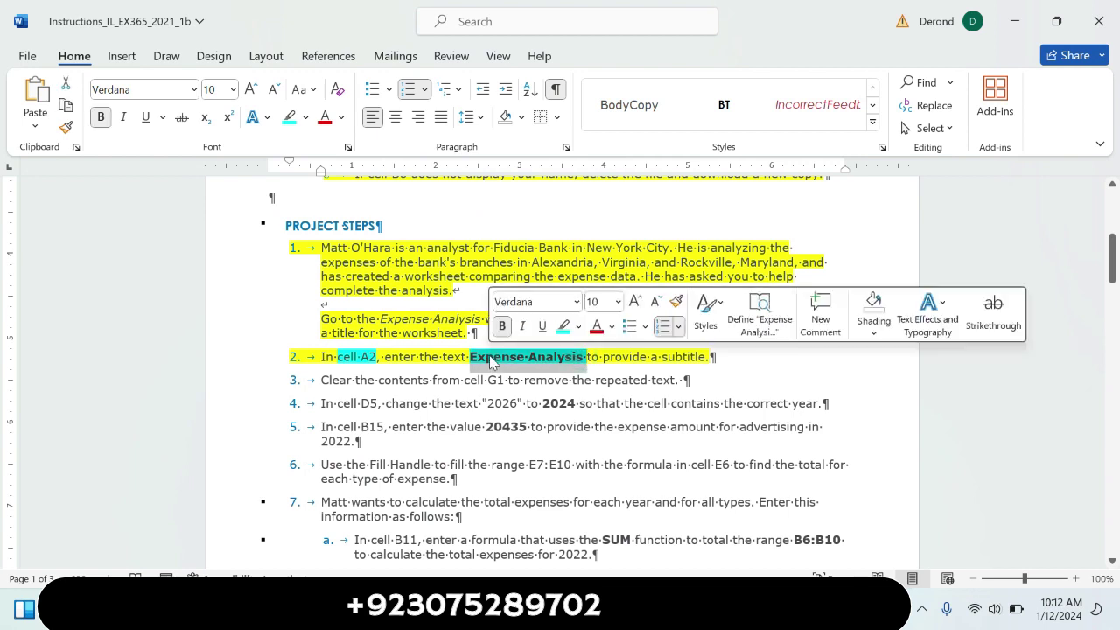
pyautogui.click(67, 103)
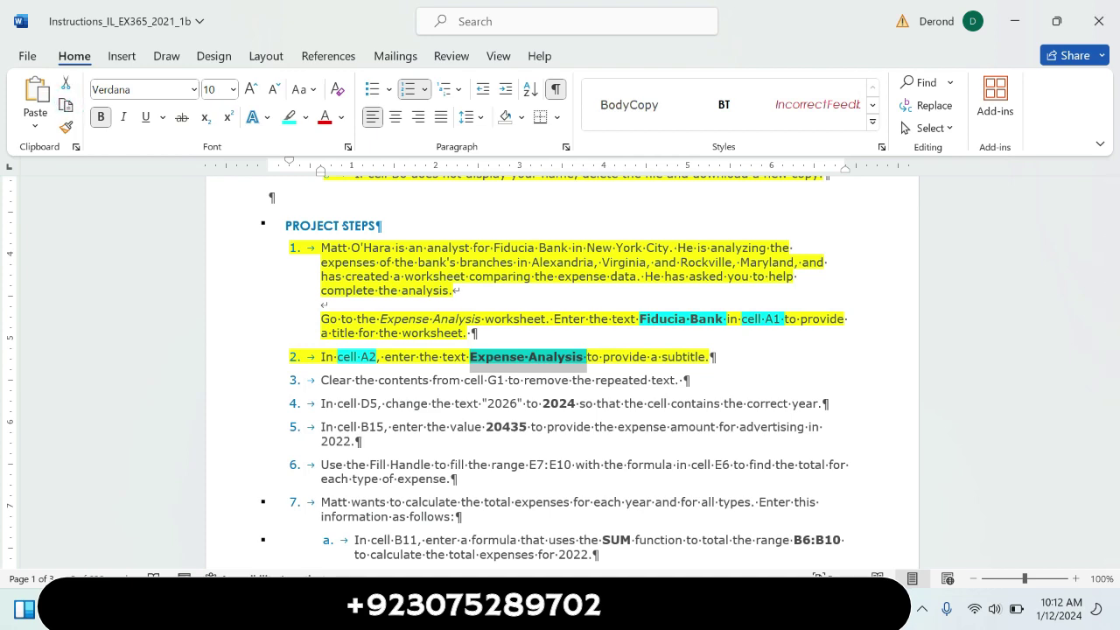
# In Excel, overwrite cell A2's text with 'Expense Analysis' and reselect A2 to check it.
pyautogui.hotkey('alt', 'Tab')
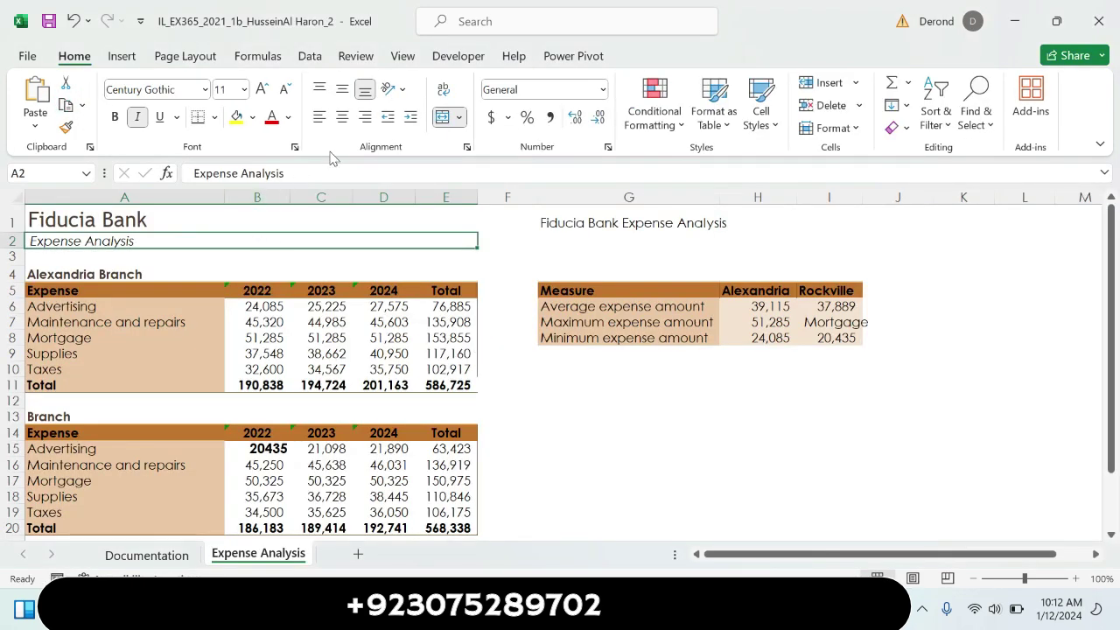
pyautogui.click(332, 172)
pyautogui.tripleClick(312, 171)
pyautogui.press('BackSpace')
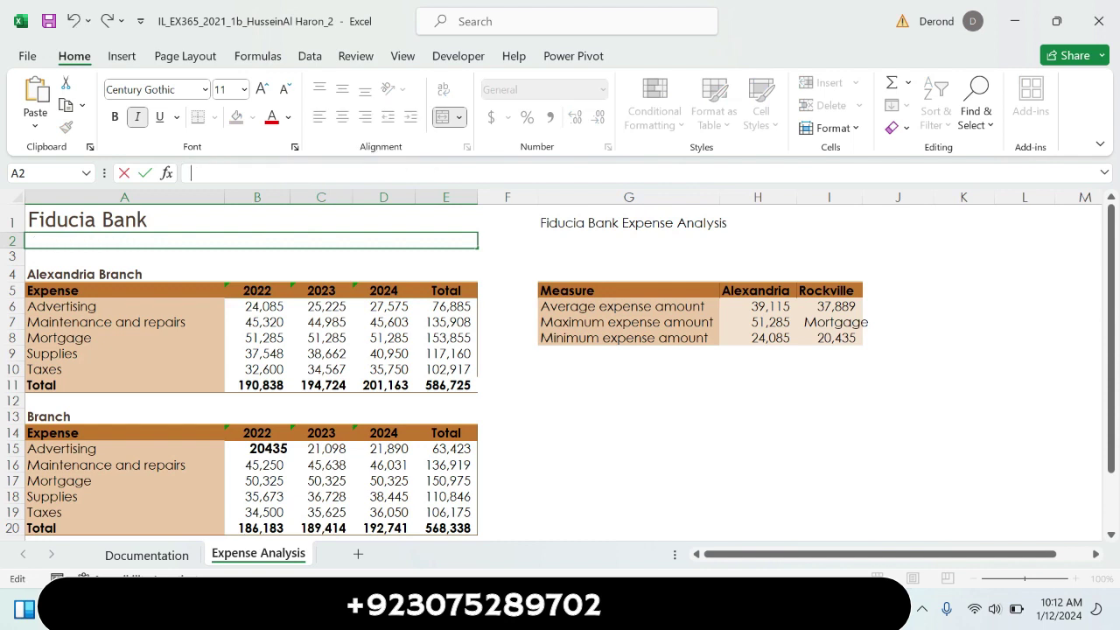
pyautogui.write('Expense Analysis')
pyautogui.press('Return')
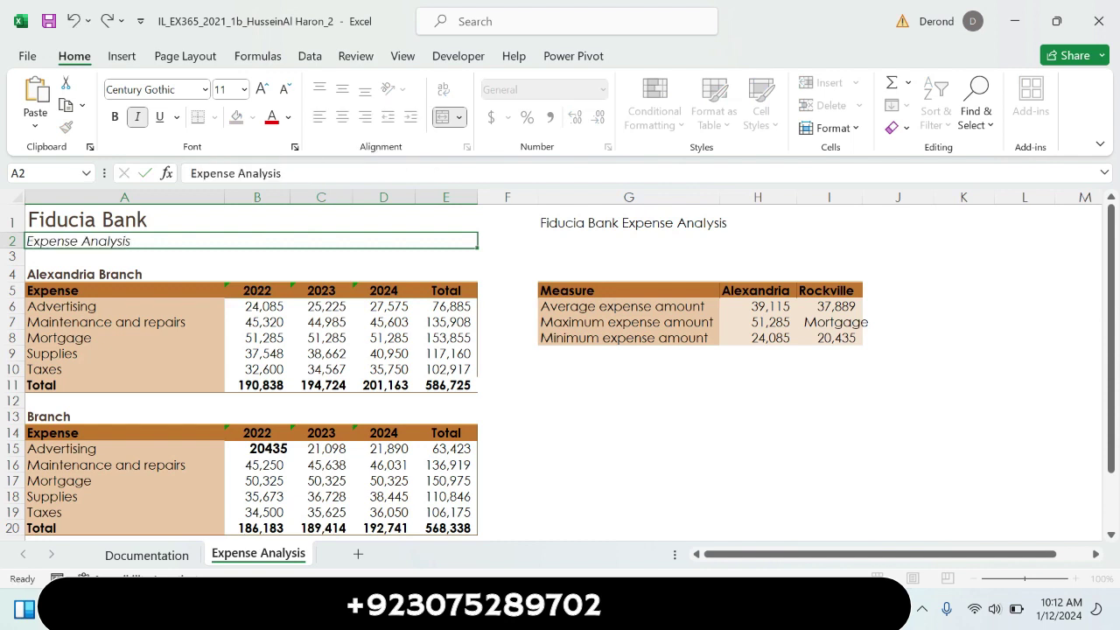
pyautogui.click(154, 242)
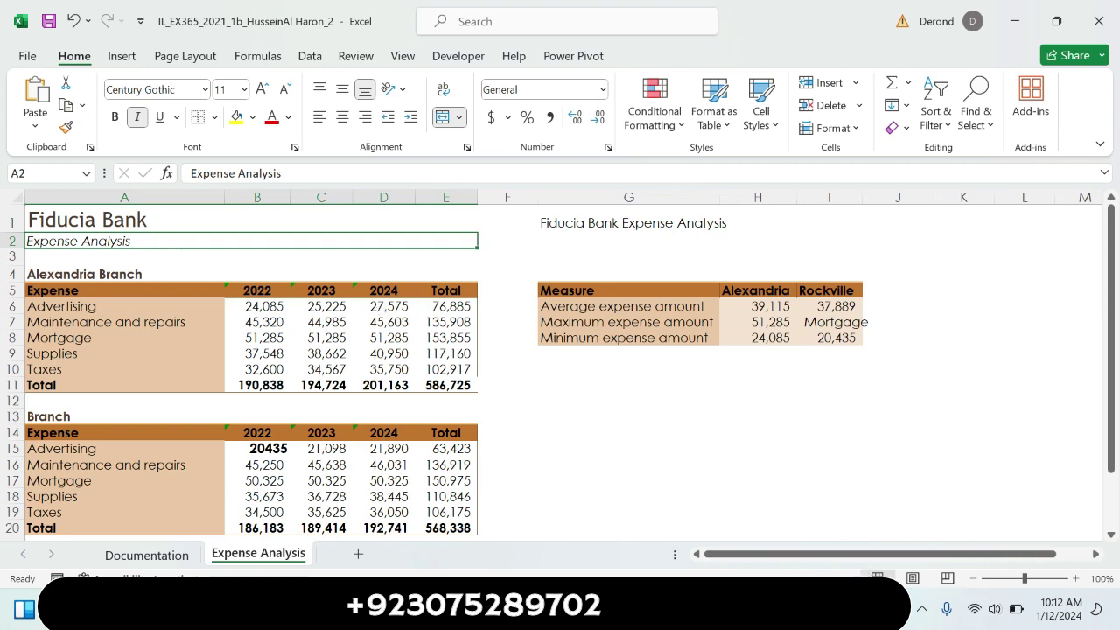
# Highlight the step 3 instruction line in yellow.
pyautogui.hotkey('alt', 'Tab')
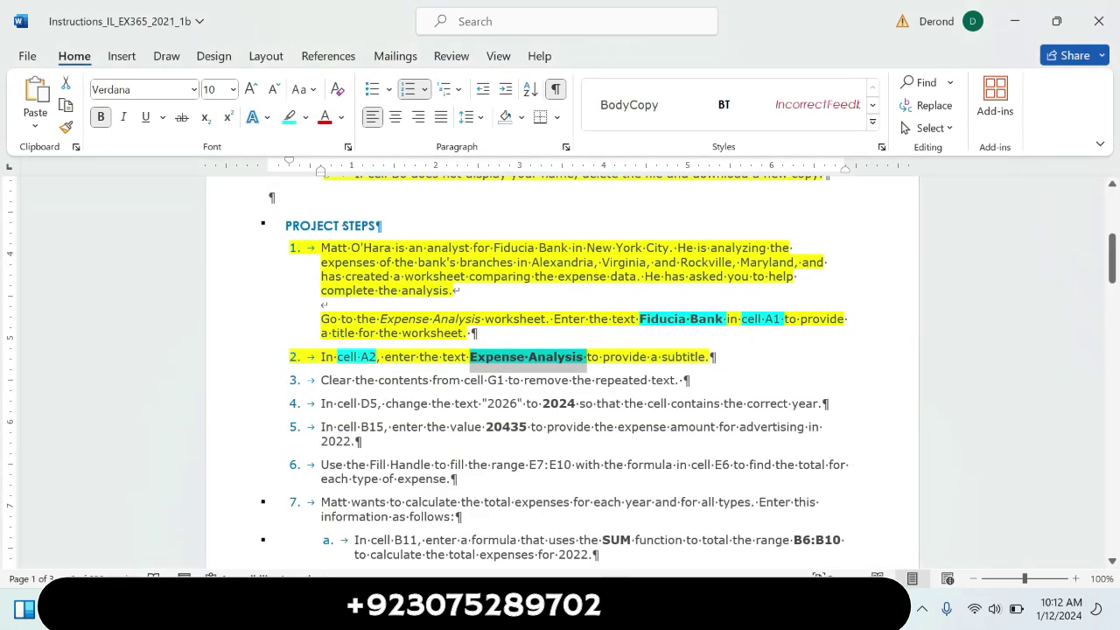
pyautogui.moveTo(322, 379); pyautogui.dragTo(690, 379)
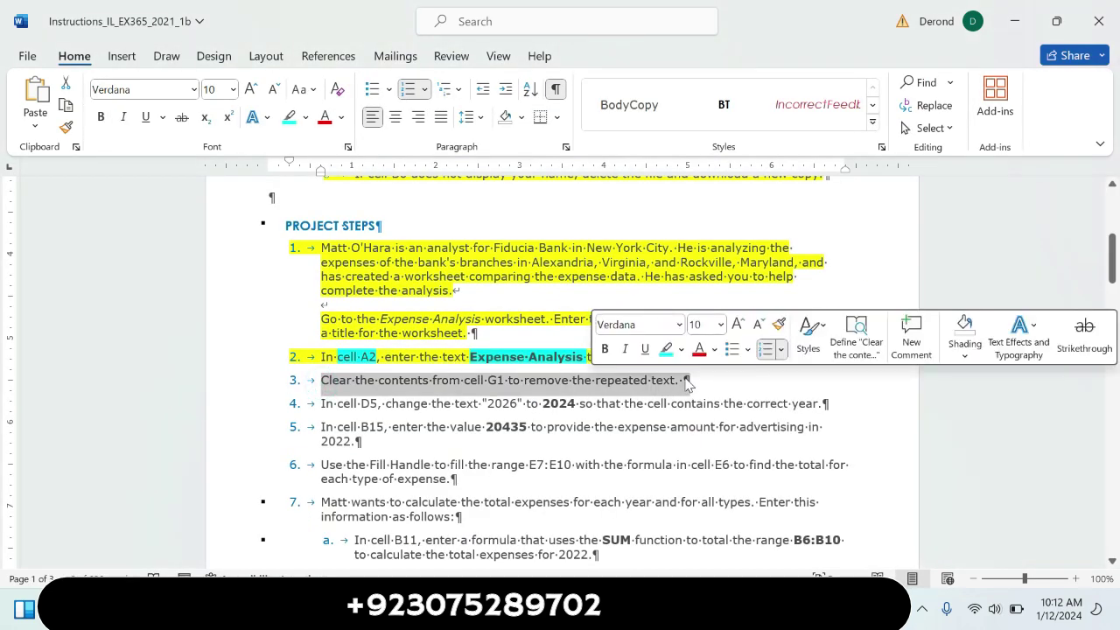
pyautogui.click(681, 349)
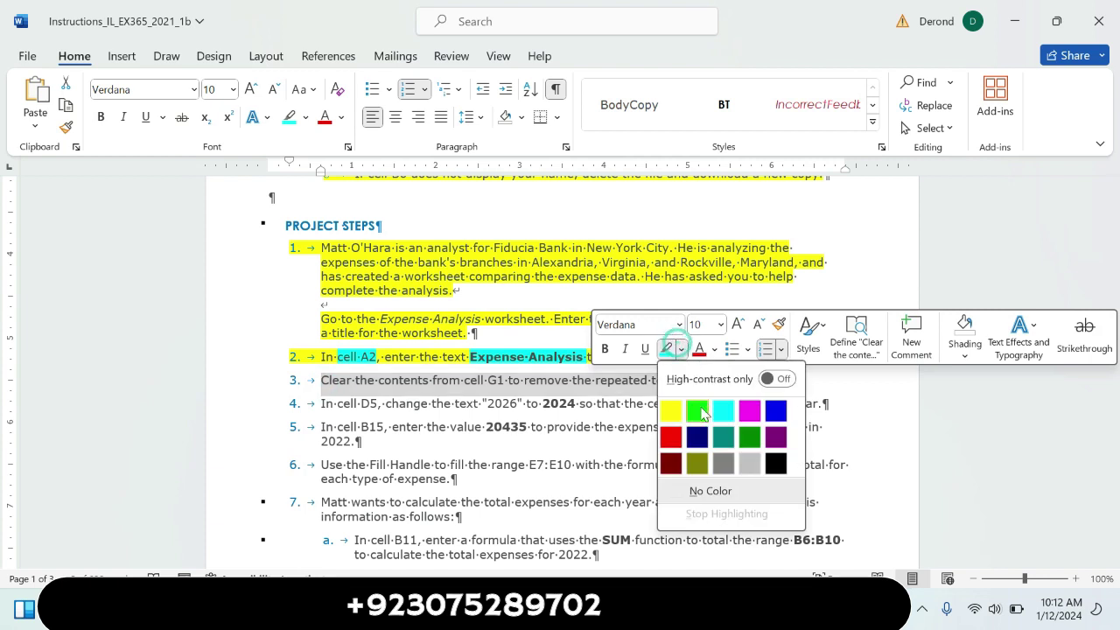
pyautogui.click(671, 411)
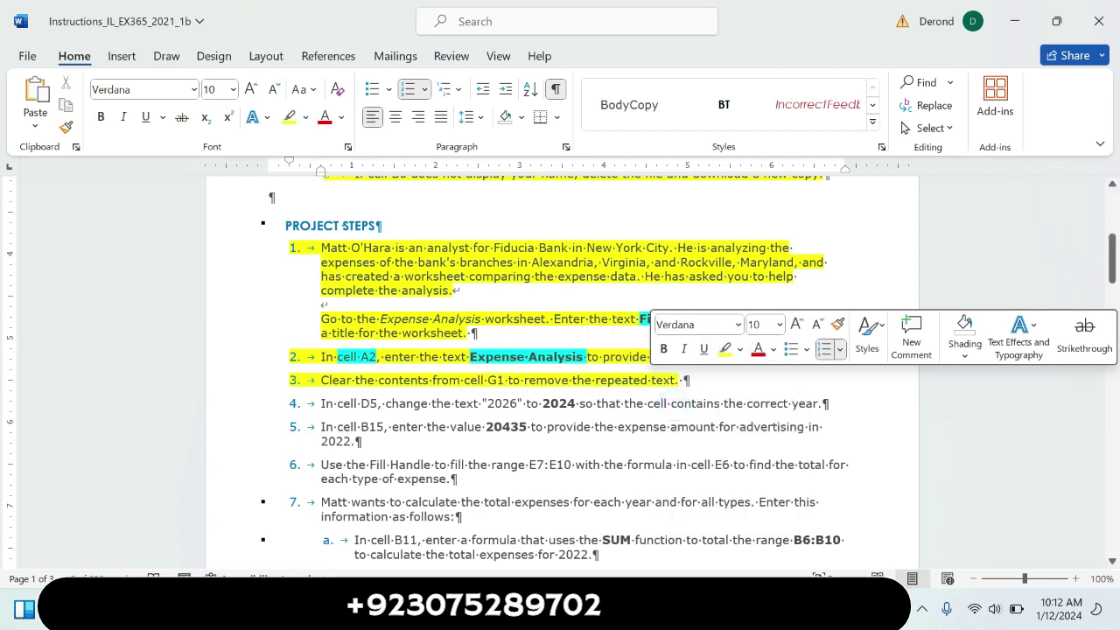
# Highlight 'Clear the contents' in cyan and format the G1 phrase in step 3.
pyautogui.moveTo(321, 380); pyautogui.dragTo(431, 379)
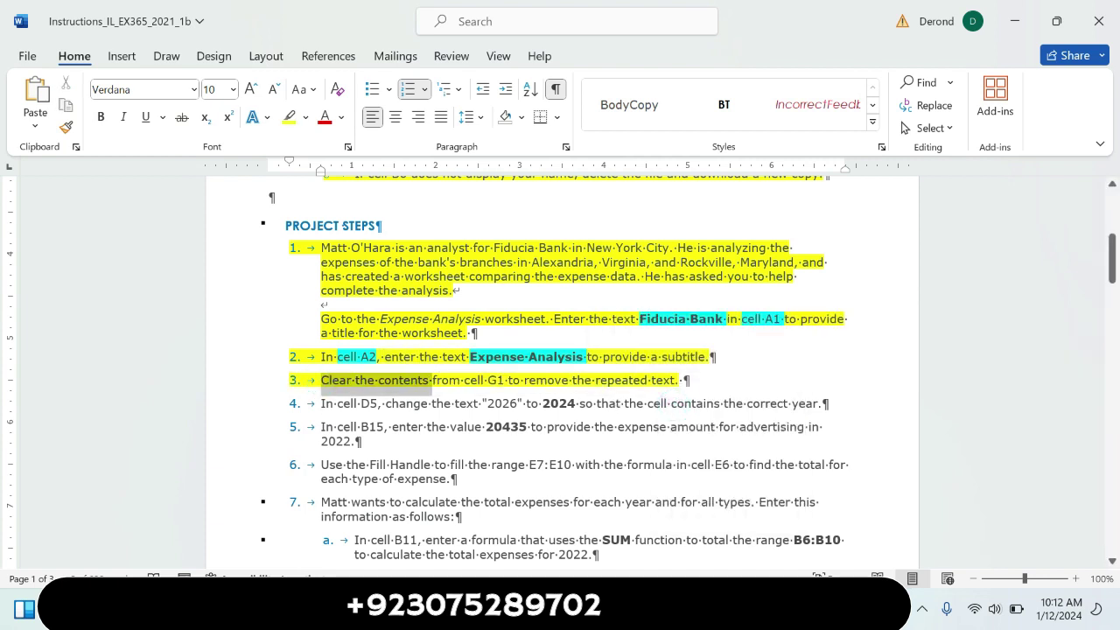
pyautogui.click(516, 348)
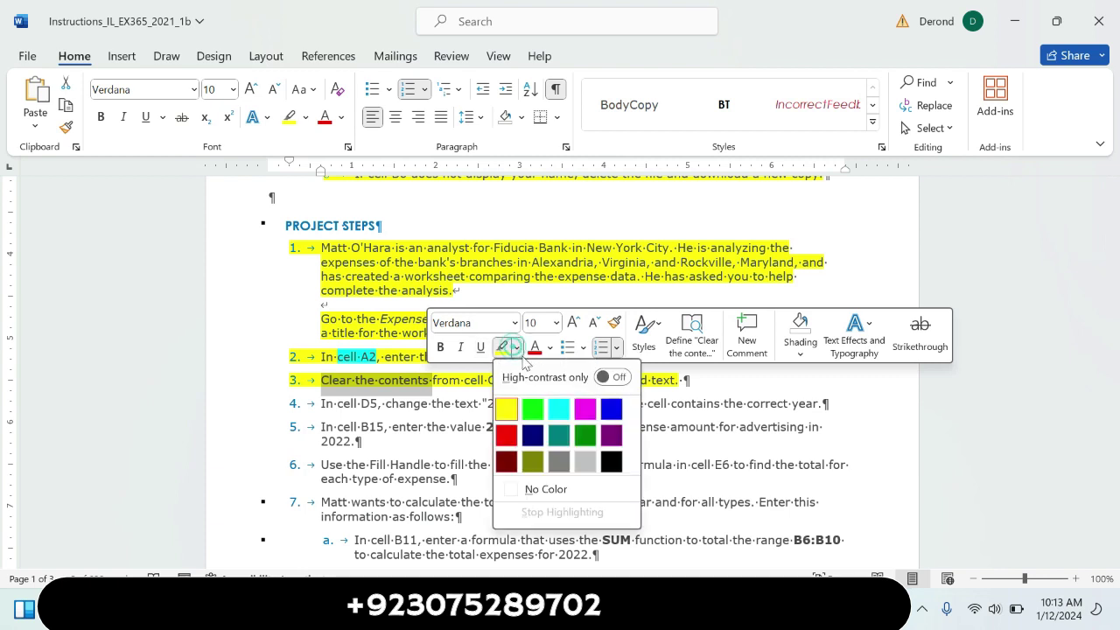
pyautogui.click(547, 407)
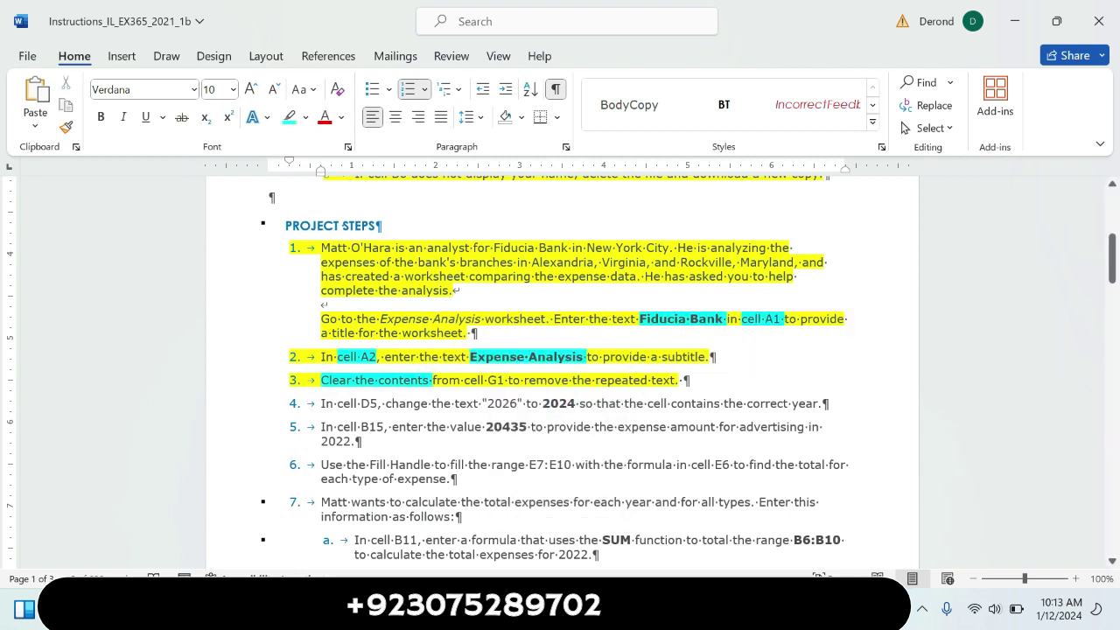
pyautogui.moveTo(488, 380); pyautogui.dragTo(676, 380)
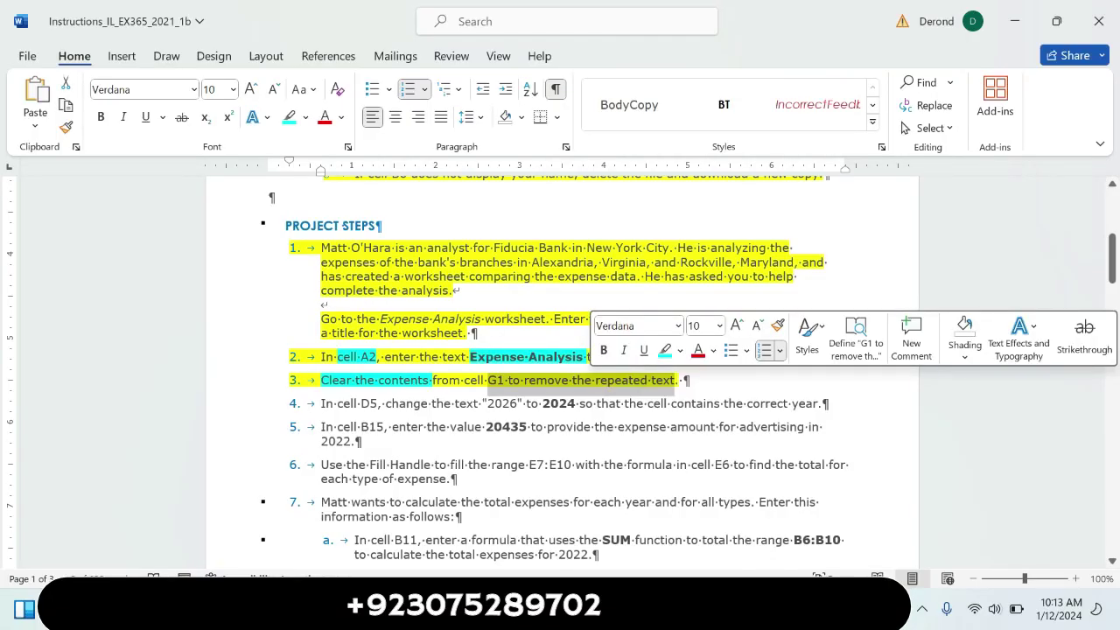
pyautogui.click(663, 350)
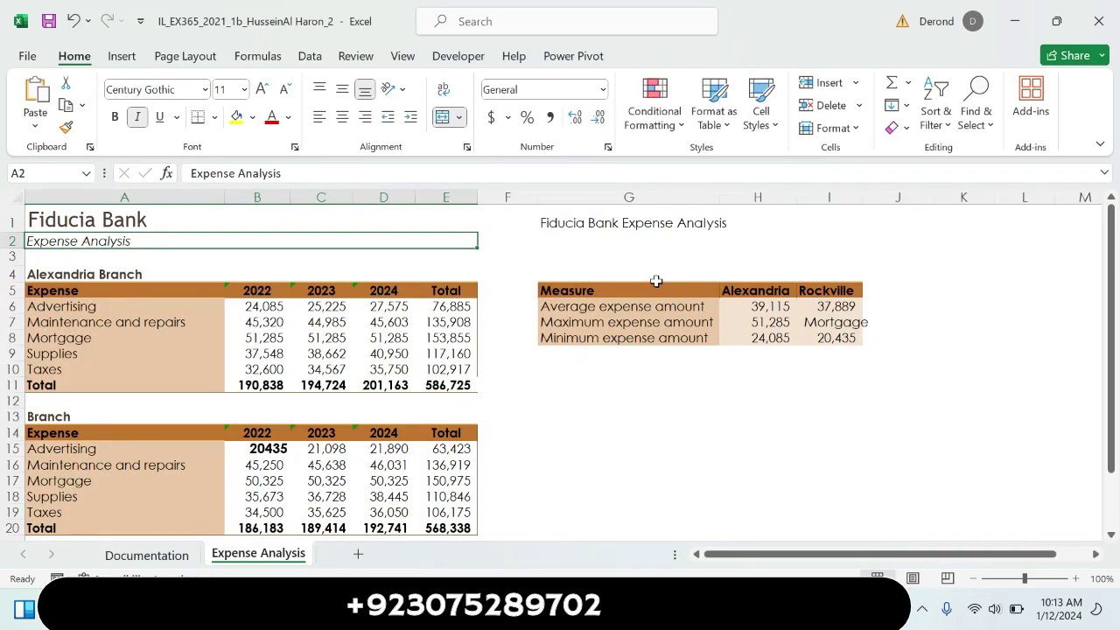
# Clear Contents of cell G1's repeated Fiducia Bank Expense Analysis title, then return to Word.
pyautogui.click(642, 225)
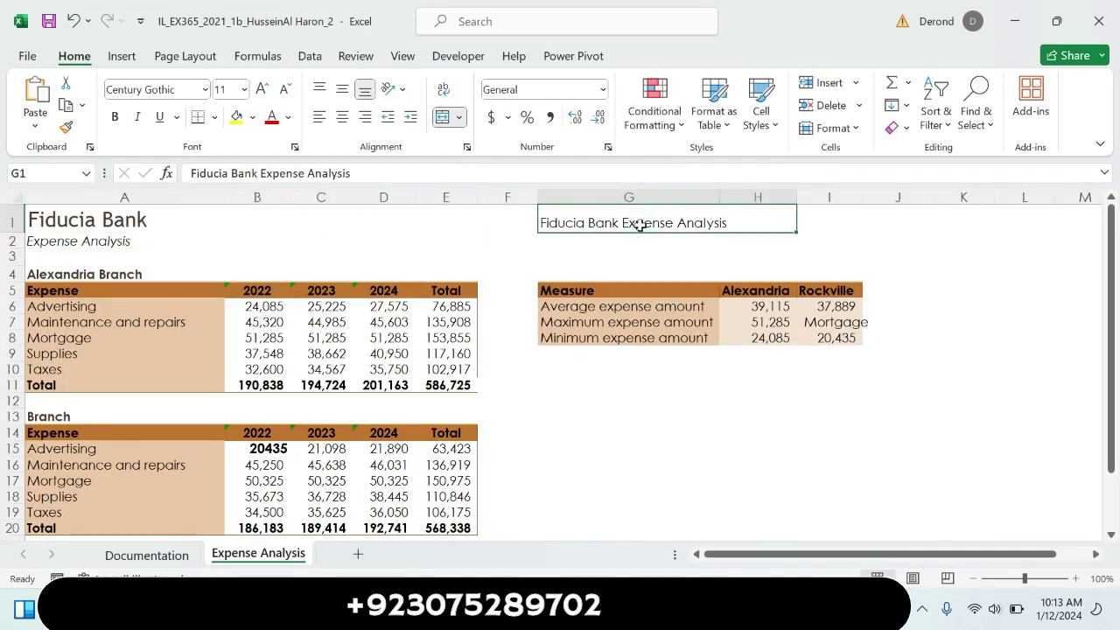
pyautogui.rightClick(630, 225)
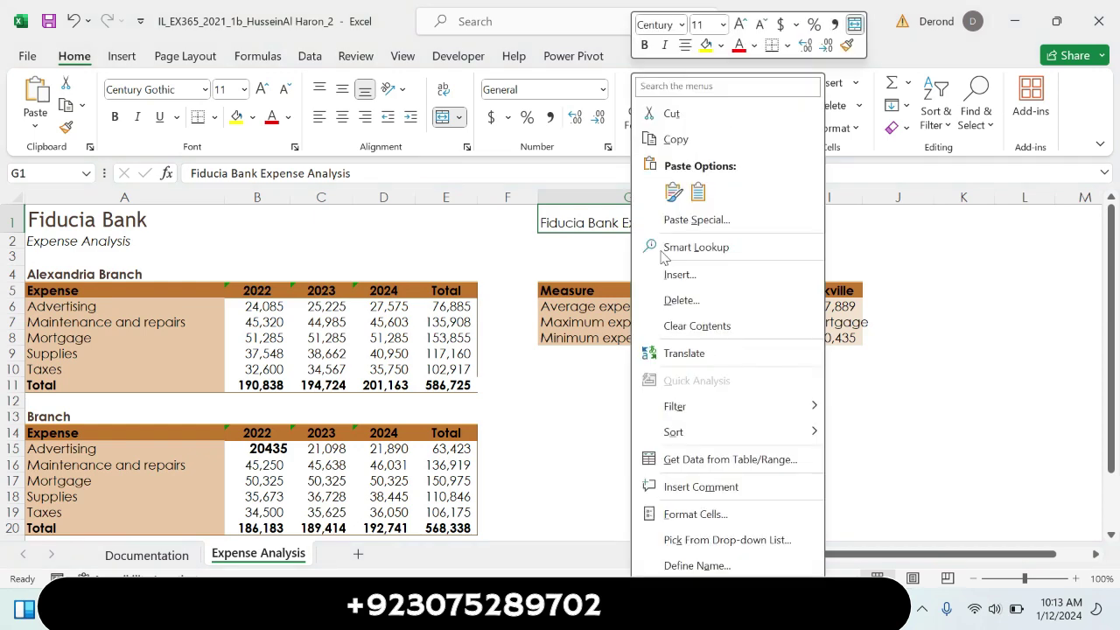
pyautogui.click(694, 322)
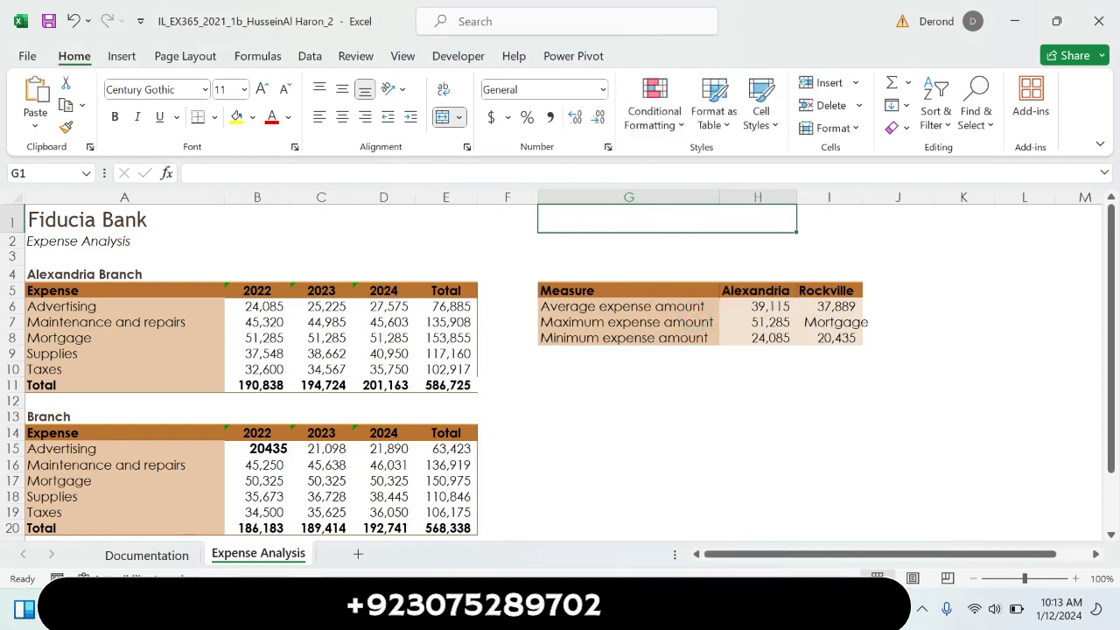
pyautogui.hotkey('alt', 'Tab')
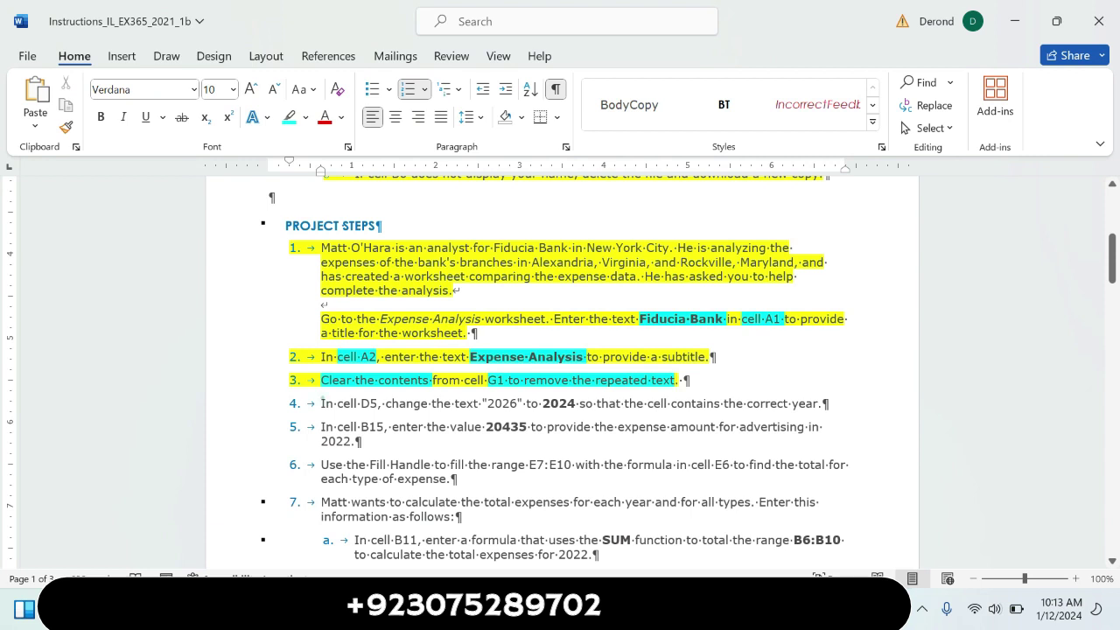
# Highlight the whole of step 4 in yellow.
pyautogui.moveTo(321, 403); pyautogui.dragTo(820, 418)
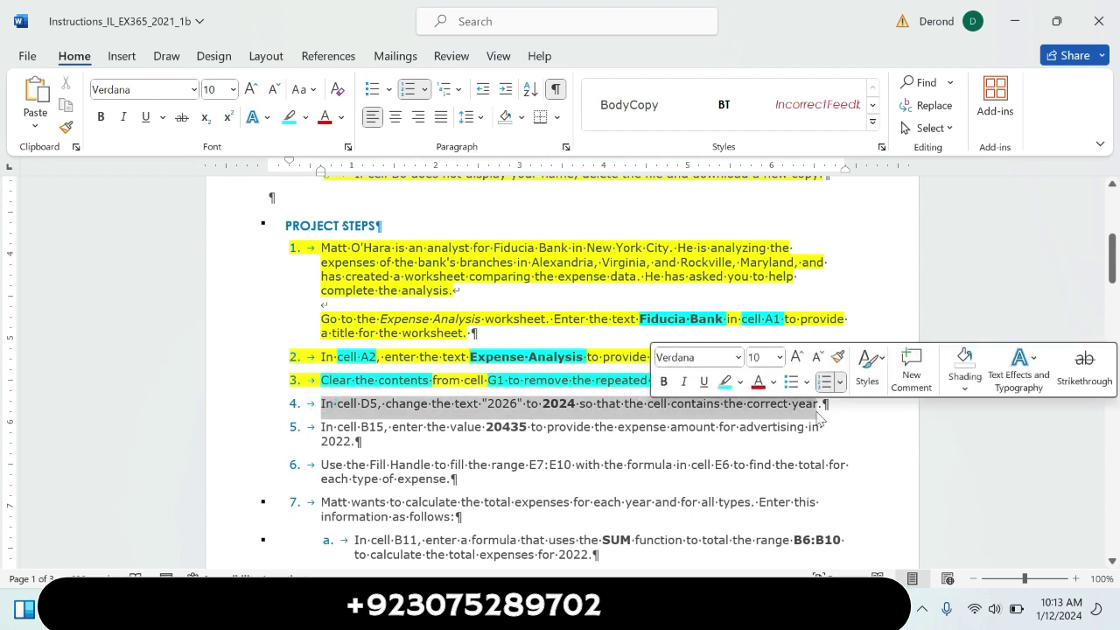
pyautogui.click(740, 382)
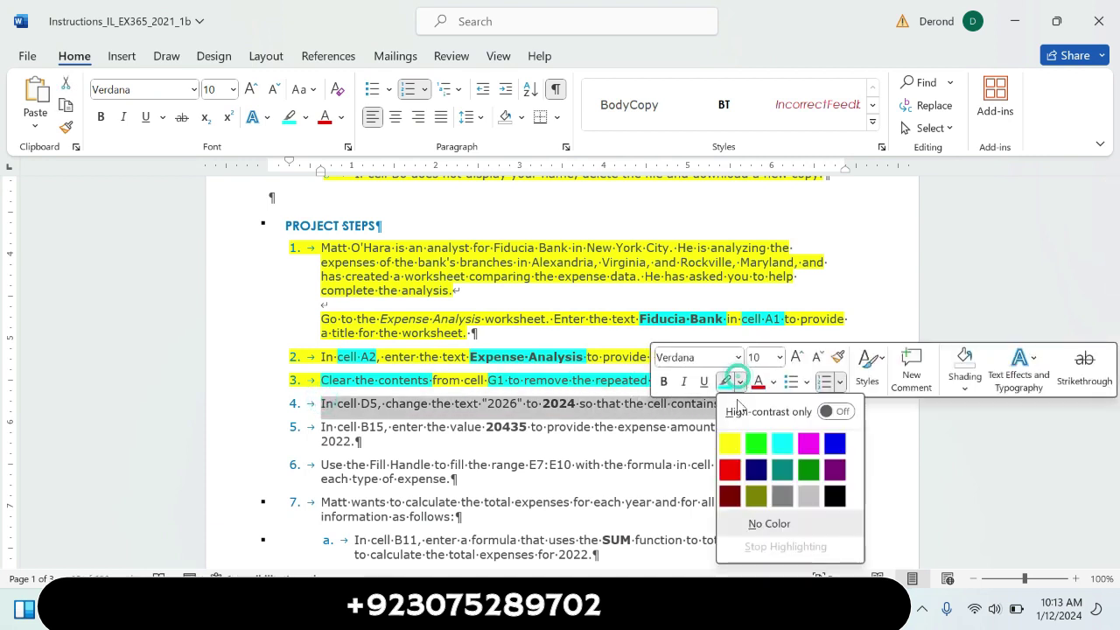
pyautogui.click(730, 444)
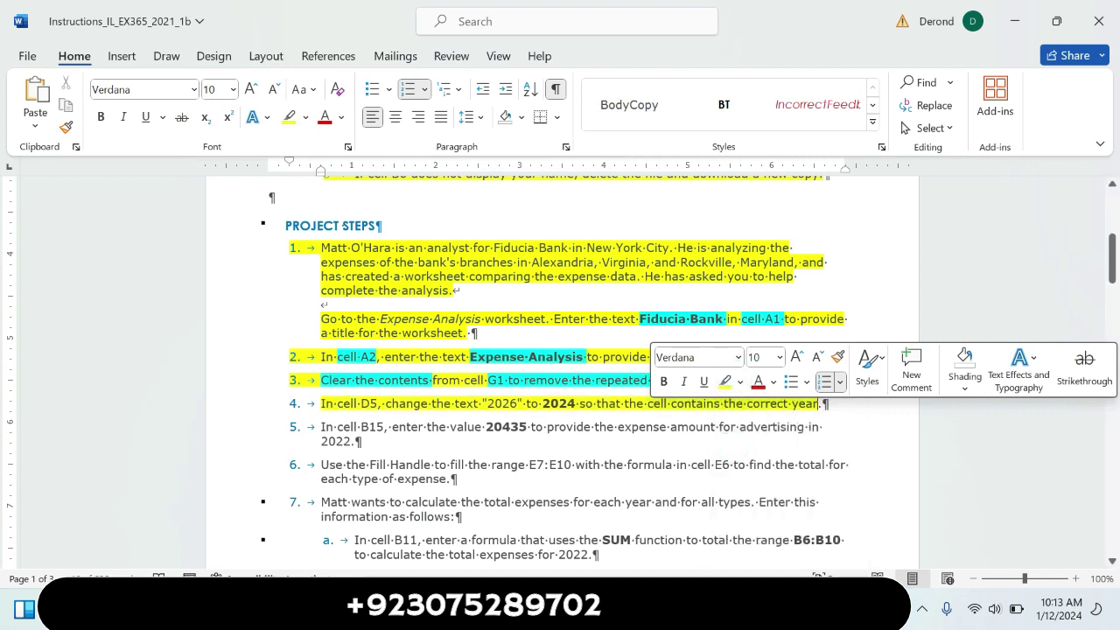
# Mark 'In cell D5' and '"2026" to 2024' in step 4 with turquoise highlight.
pyautogui.moveTo(378, 404); pyautogui.dragTo(321, 404)
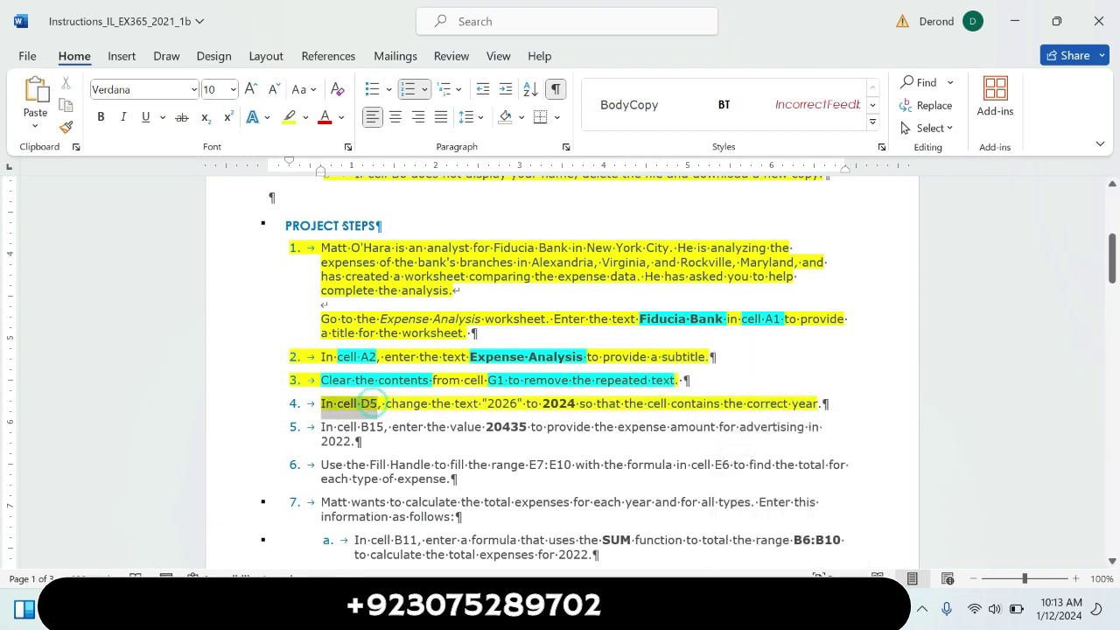
pyautogui.click(416, 380)
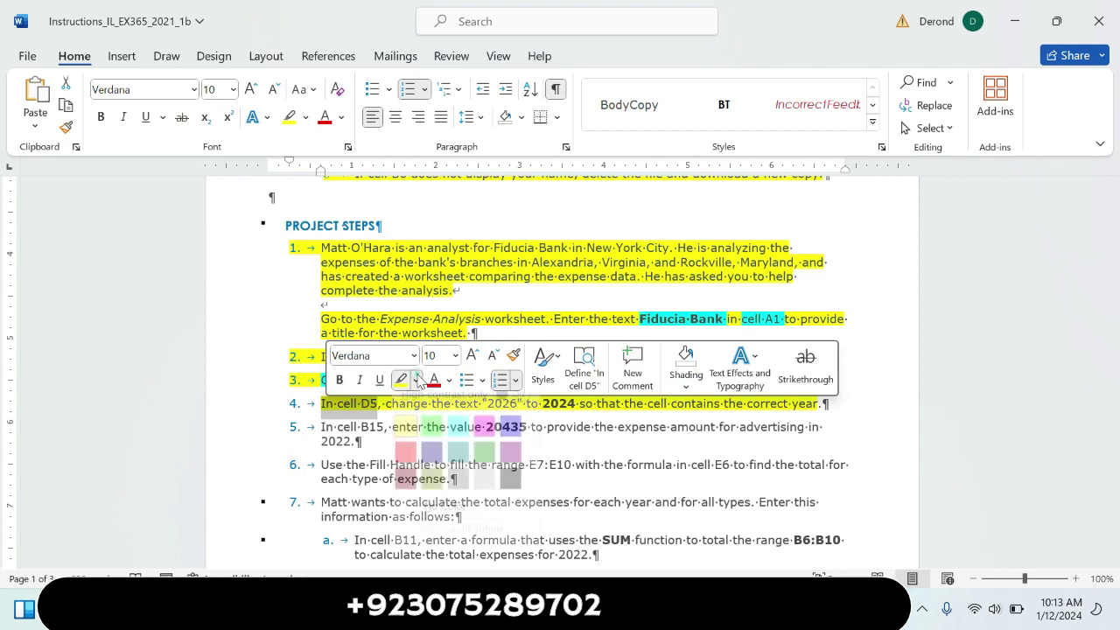
pyautogui.click(464, 440)
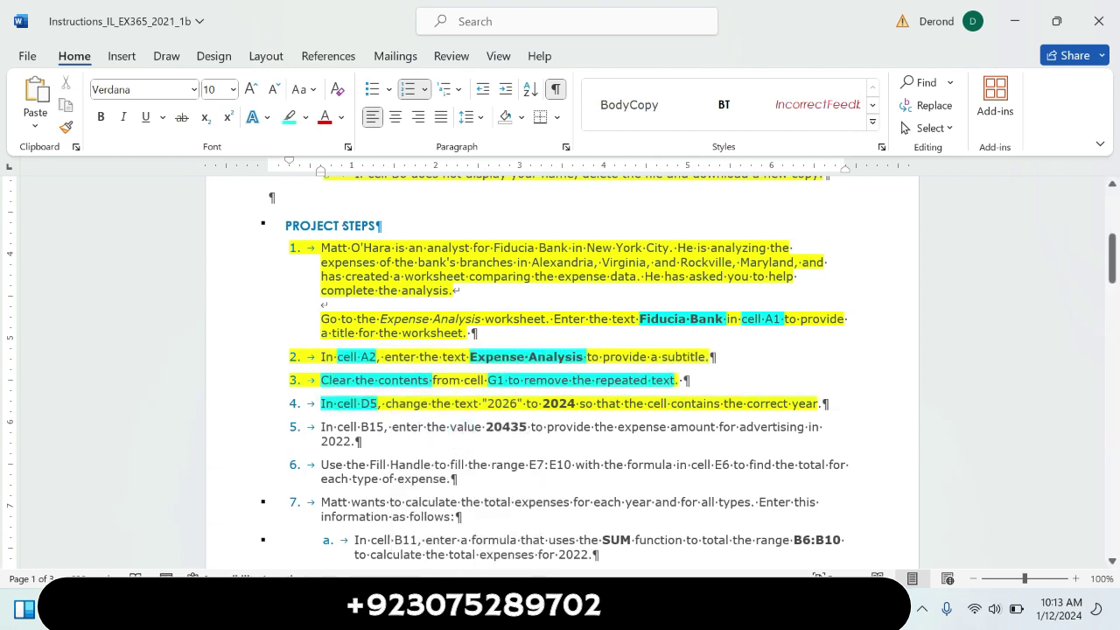
pyautogui.click(523, 427)
pyautogui.moveTo(576, 403); pyautogui.dragTo(487, 403)
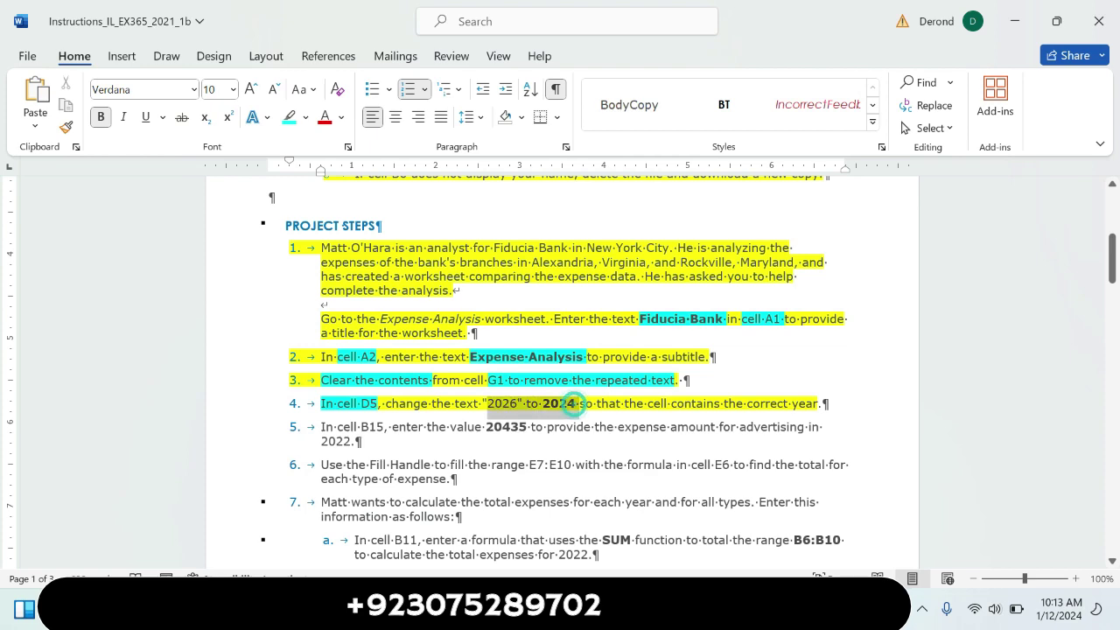
pyautogui.click(564, 377)
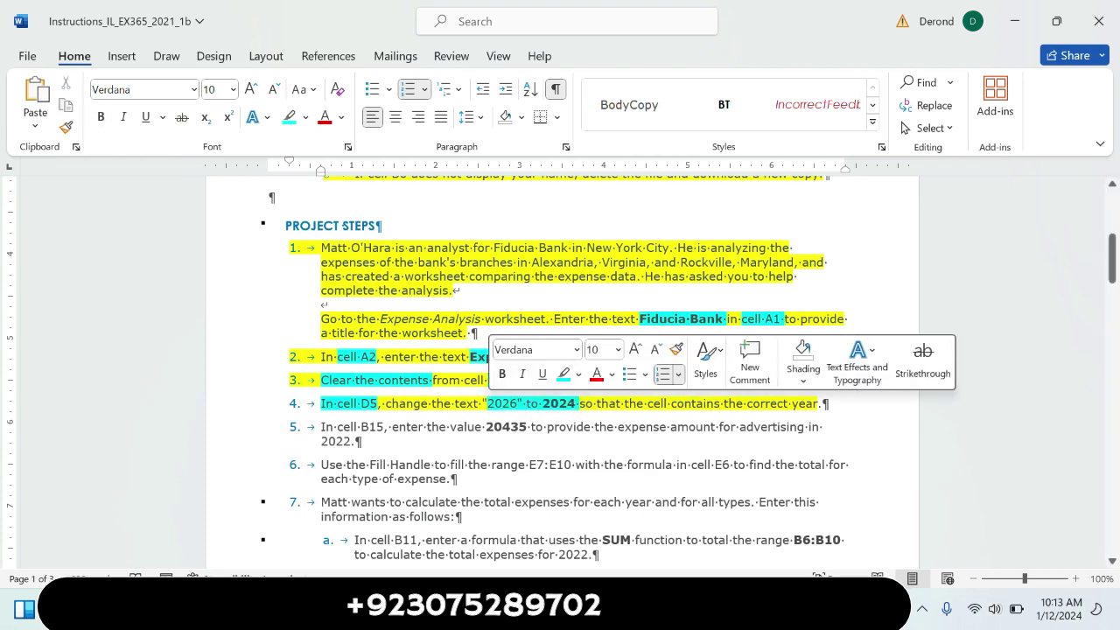
pyautogui.click(645, 435)
pyautogui.hotkey('alt', 'Tab')
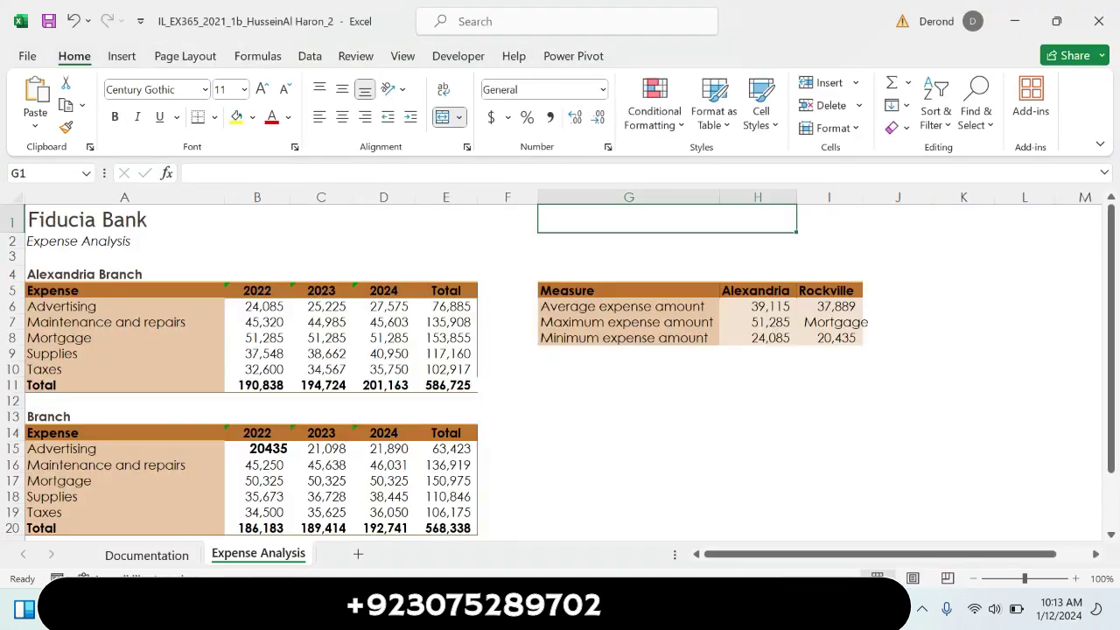
# Ignore B5's number-stored-as-text error and fill the year headings across so D5 reads 2024.
pyautogui.click(263, 289)
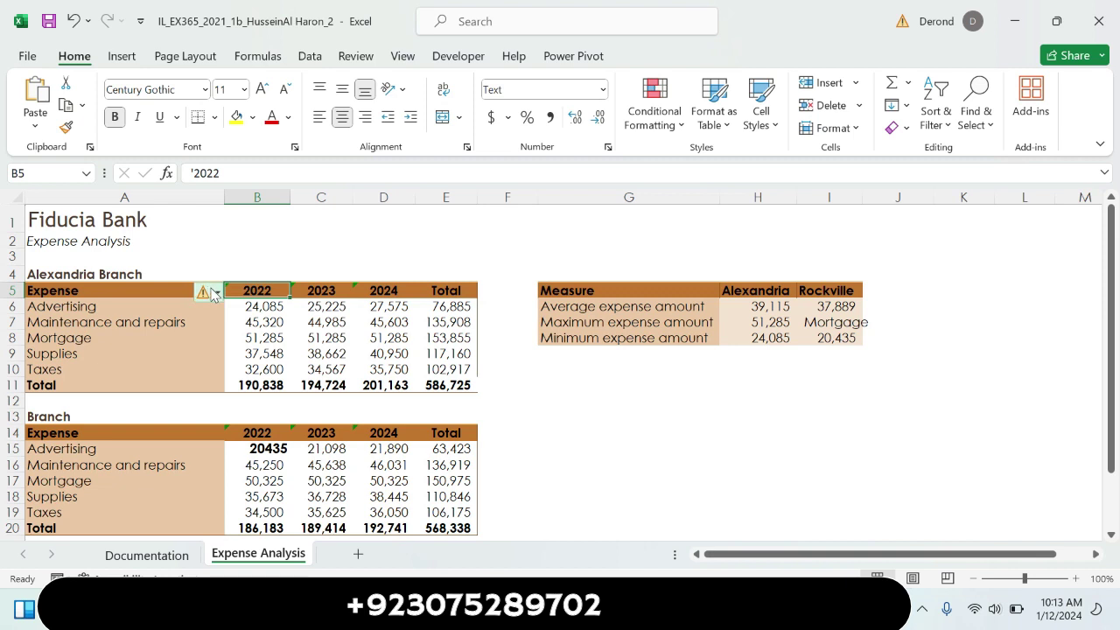
pyautogui.click(216, 294)
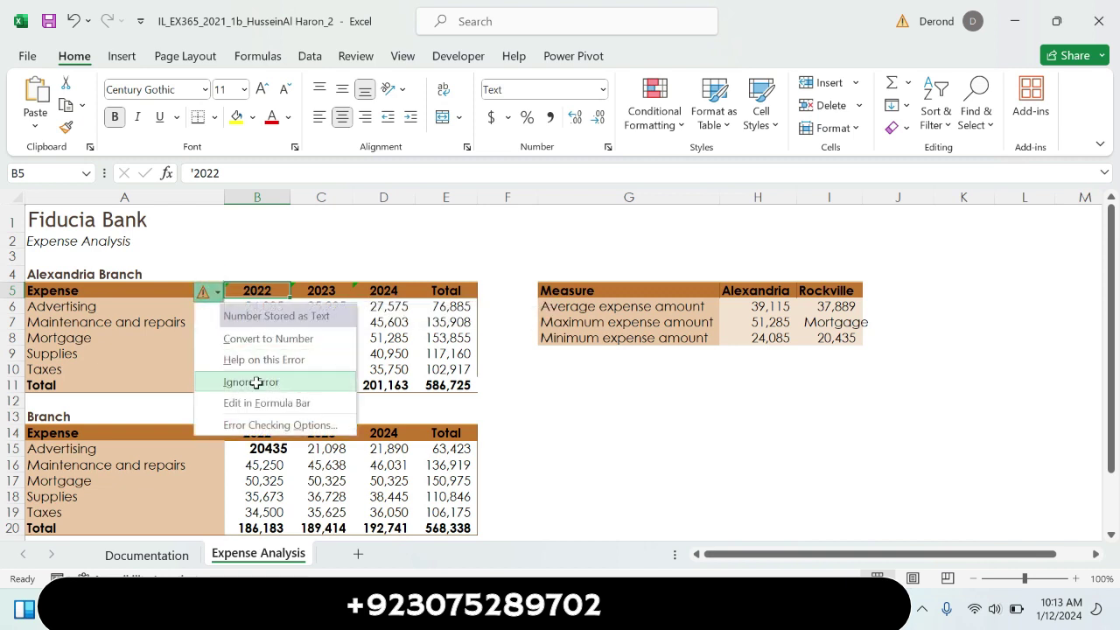
pyautogui.click(251, 382)
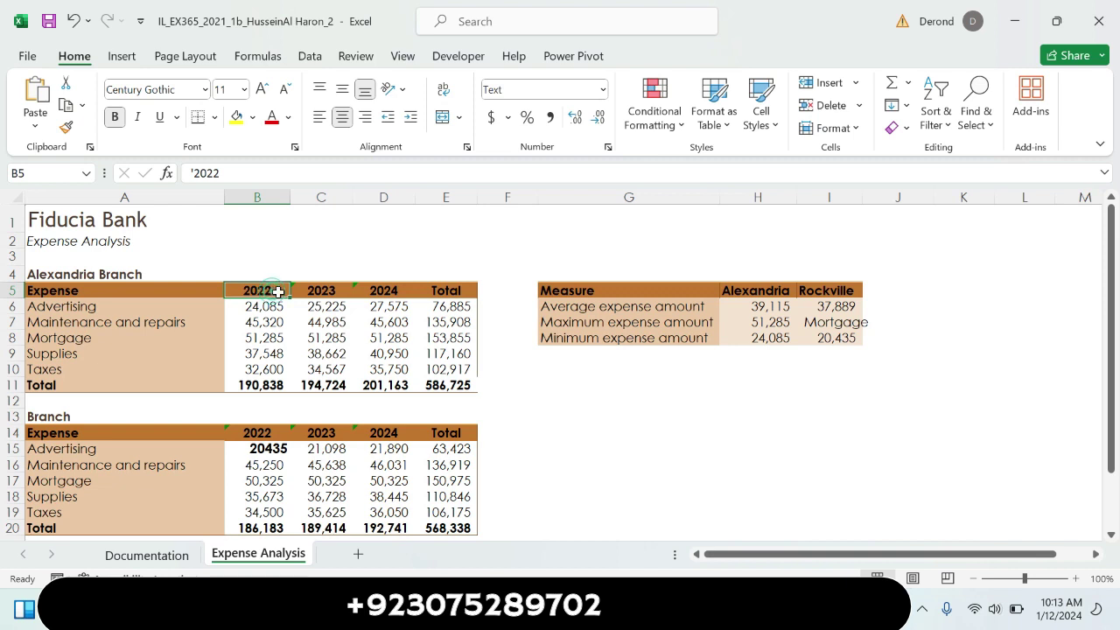
pyautogui.moveTo(289, 299); pyautogui.dragTo(413, 291)
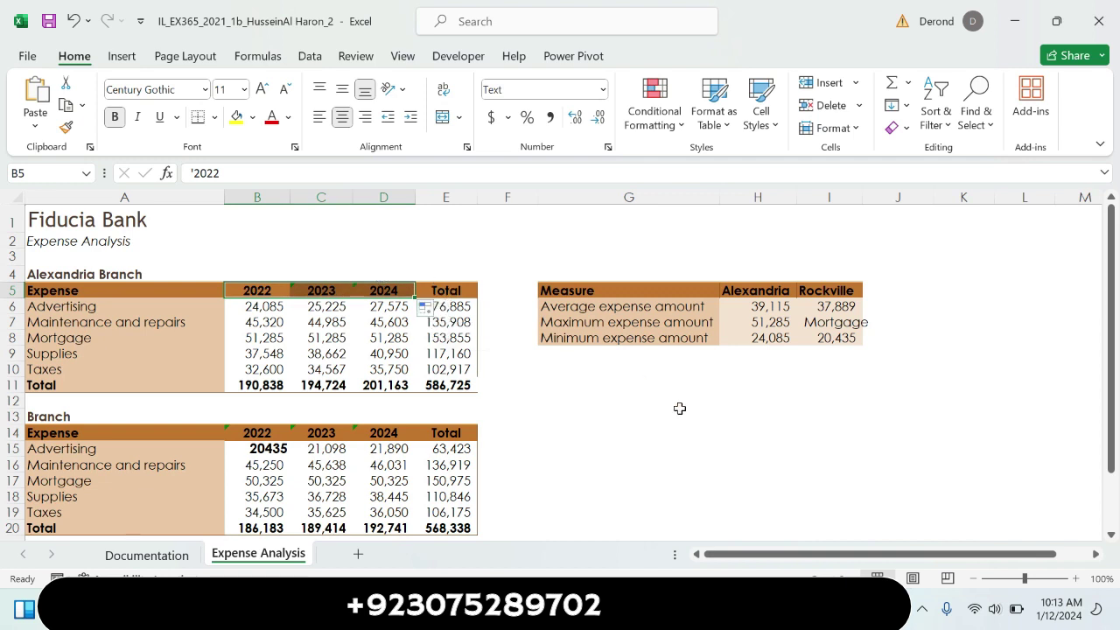
pyautogui.click(728, 444)
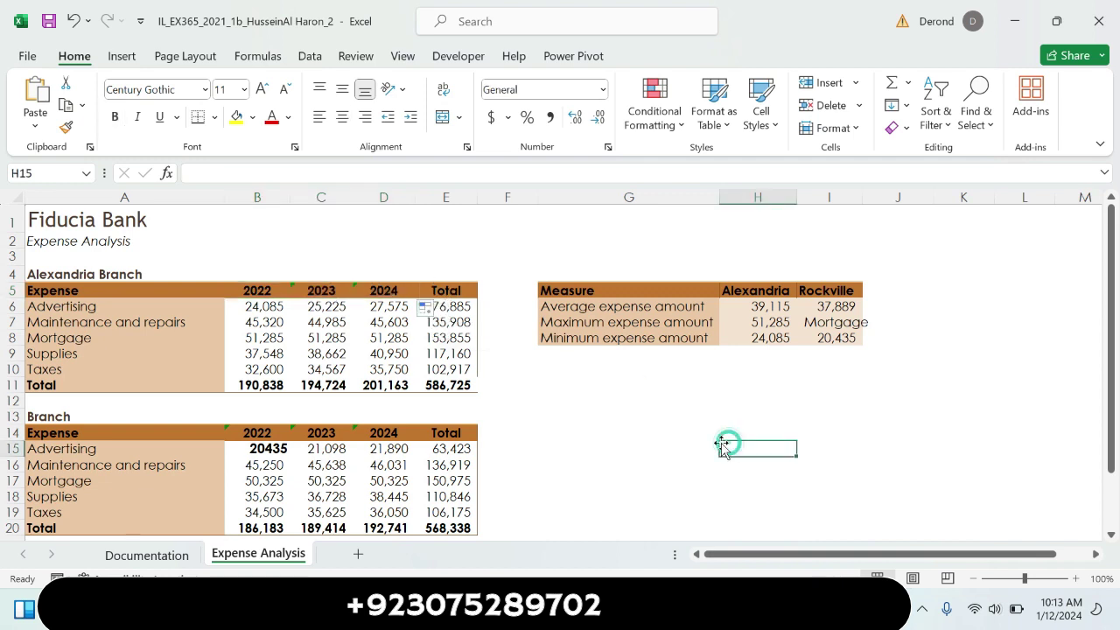
pyautogui.click(265, 289)
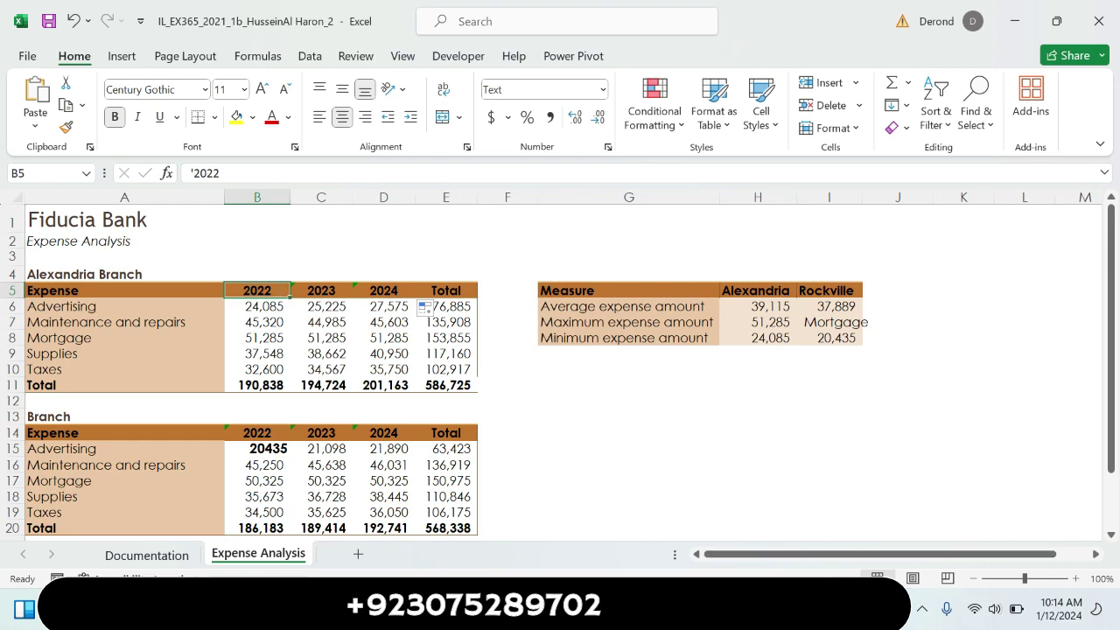
pyautogui.hotkey('alt', 'Tab')
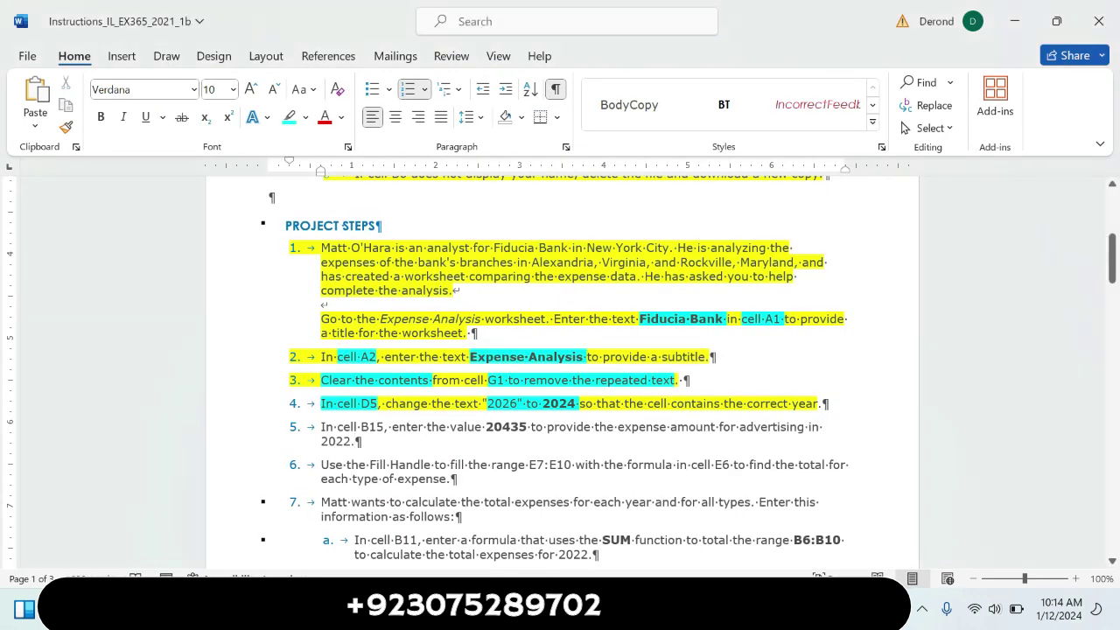
# Highlight the step 5 paragraph in yellow in Word, then return to Excel.
pyautogui.moveTo(322, 428); pyautogui.dragTo(385, 446)
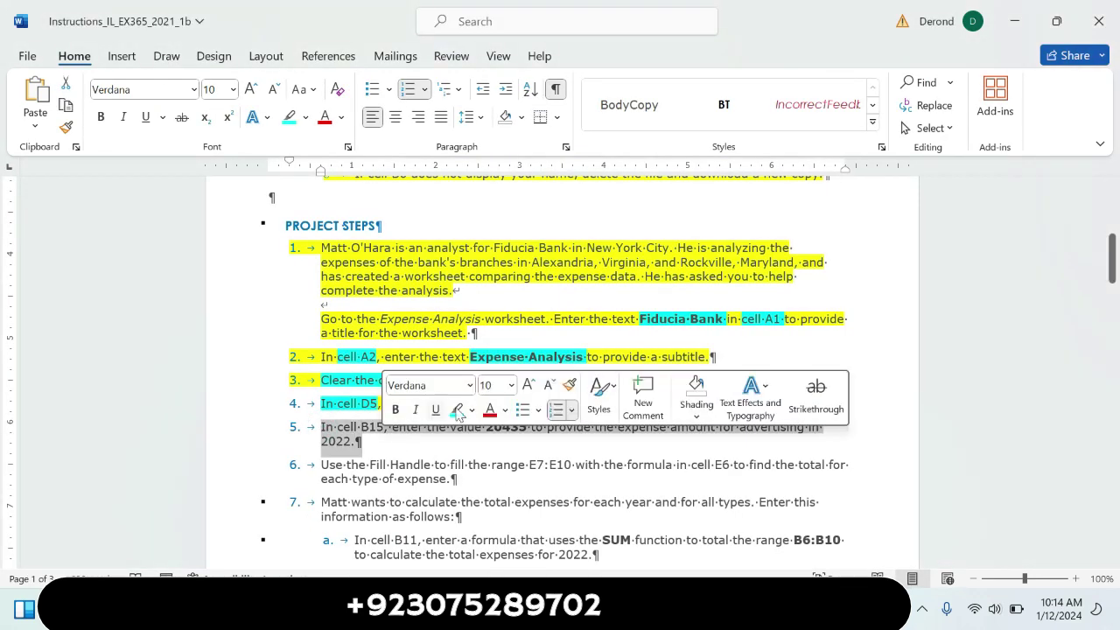
pyautogui.click(471, 412)
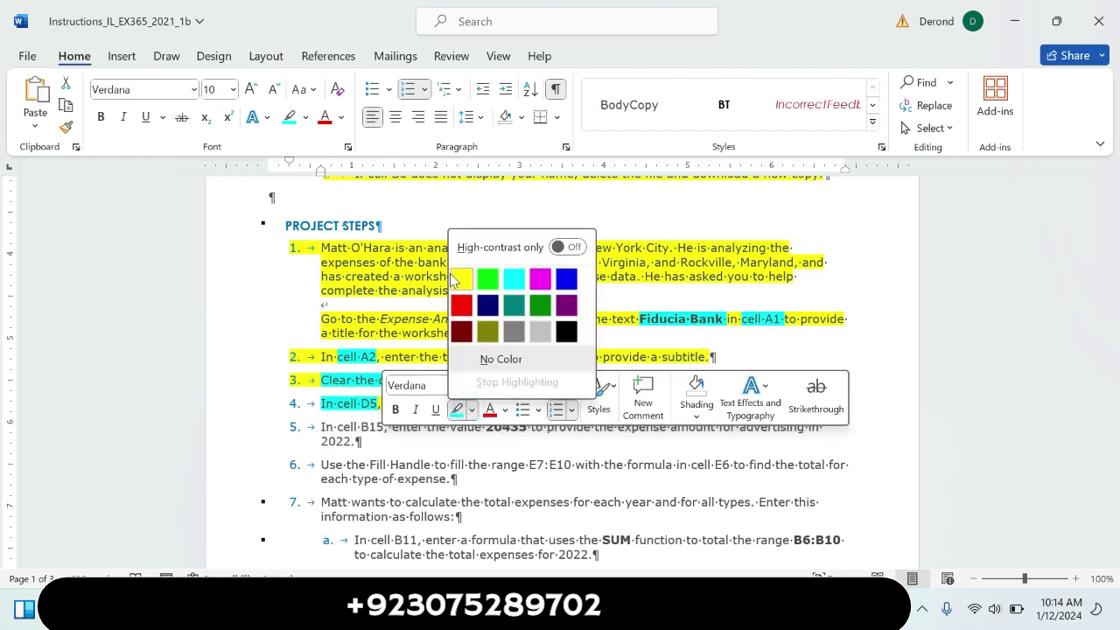
pyautogui.click(460, 275)
pyautogui.click(532, 478)
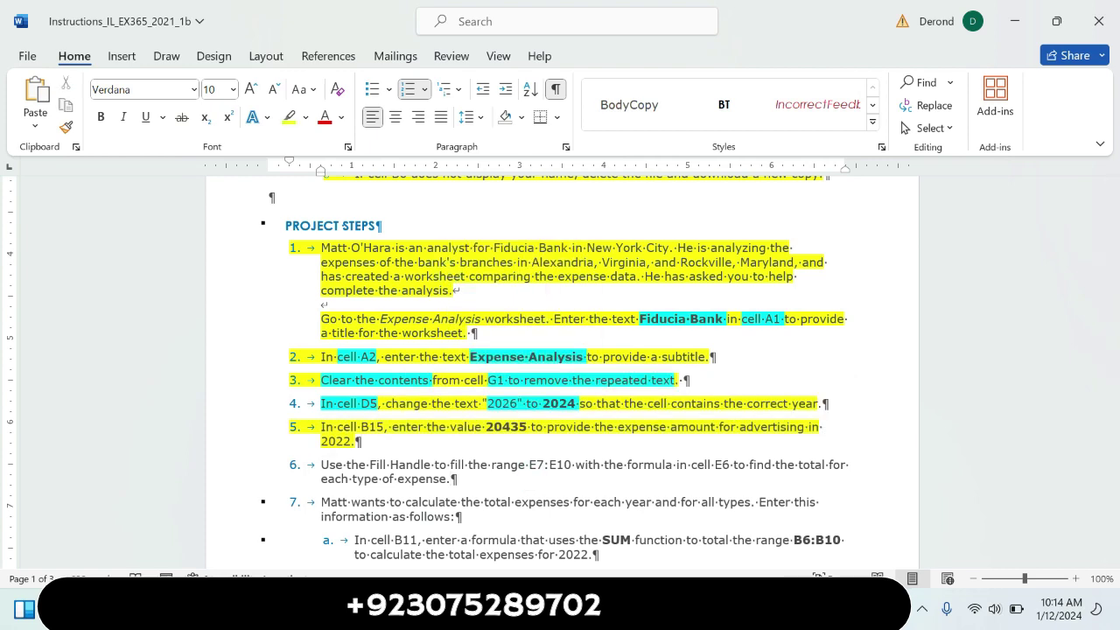
pyautogui.hotkey('alt', 'Tab')
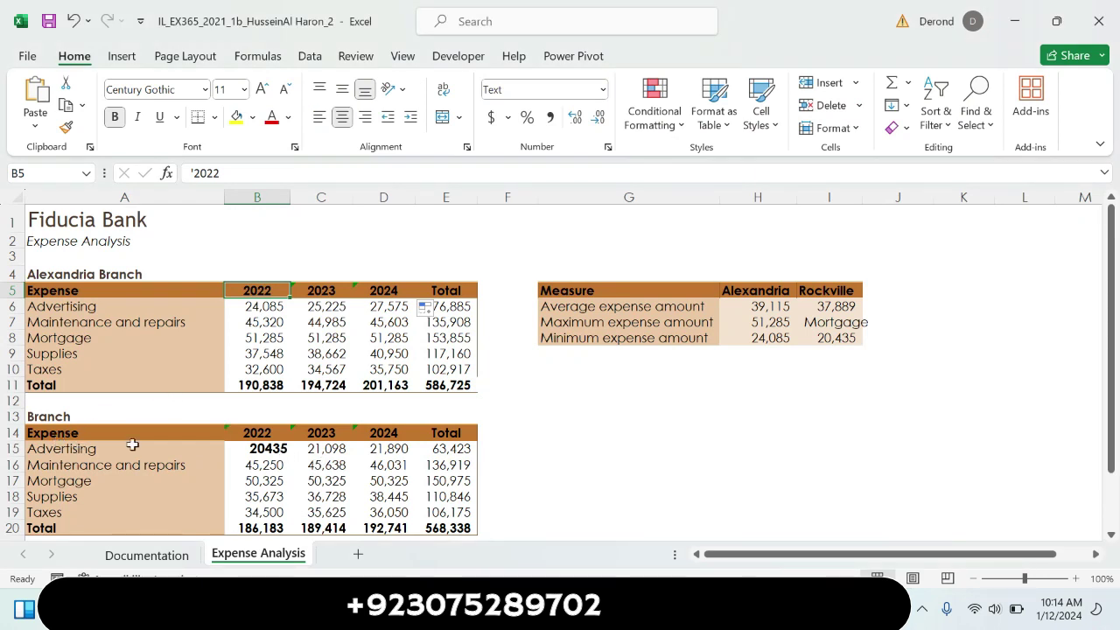
# Select cell B15 and check the 20435 value in step 5 of the Word instructions.
pyautogui.click(269, 449)
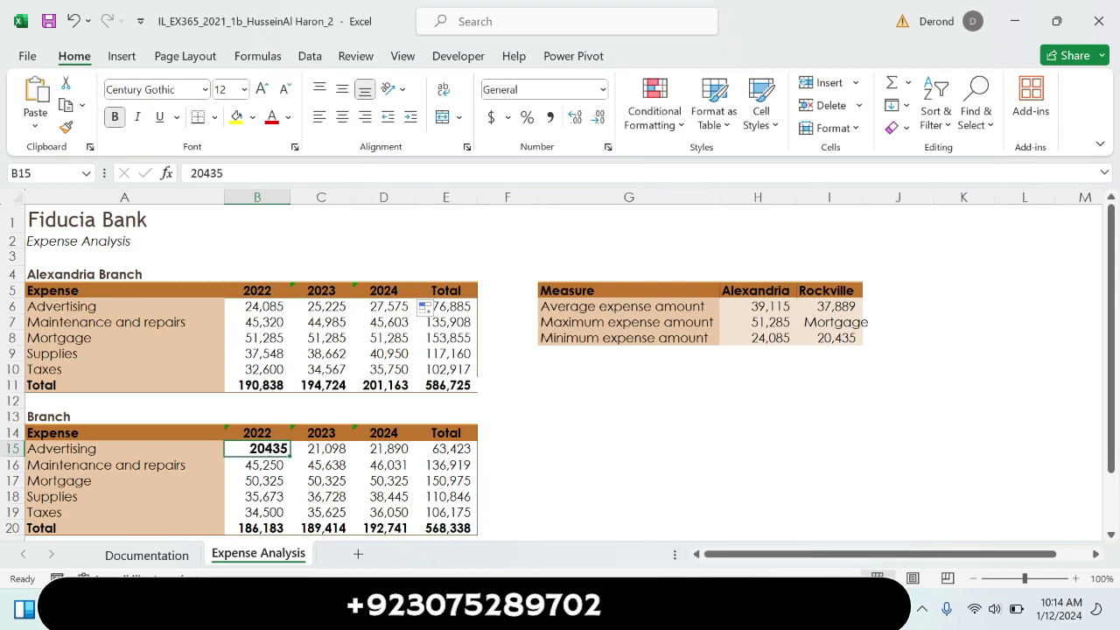
pyautogui.hotkey('alt', 'Tab')
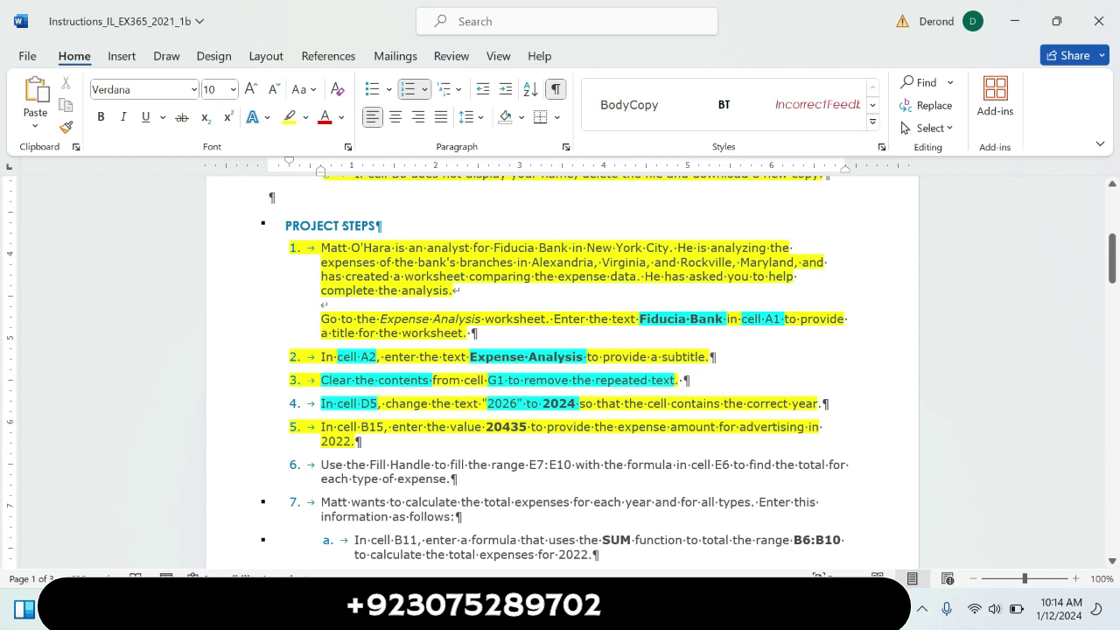
pyautogui.doubleClick(508, 427)
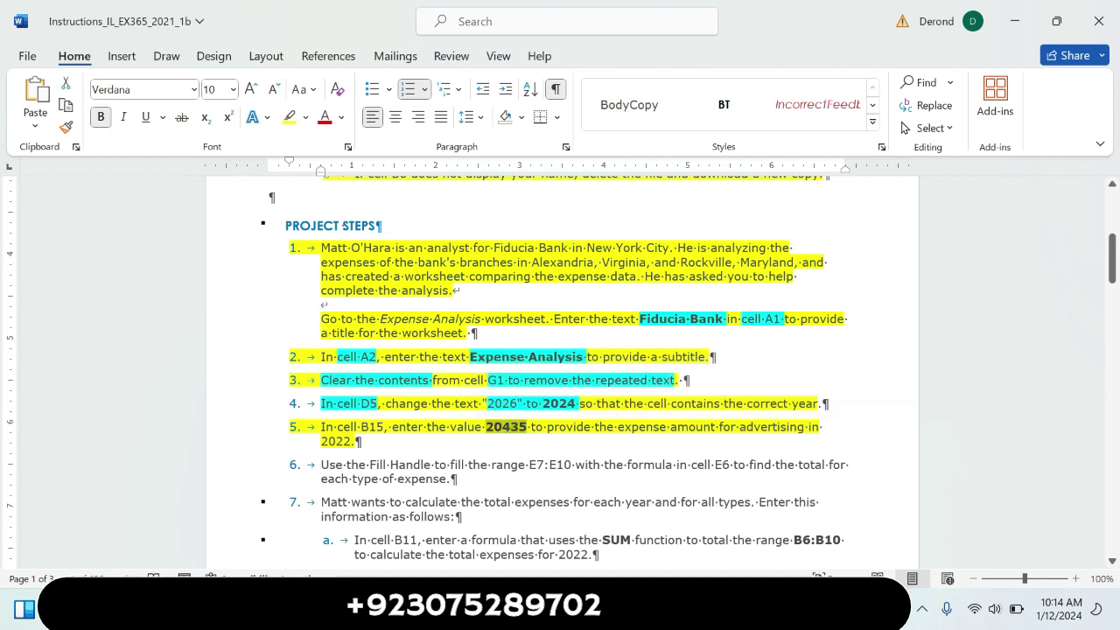
pyautogui.hotkey('alt', 'Tab')
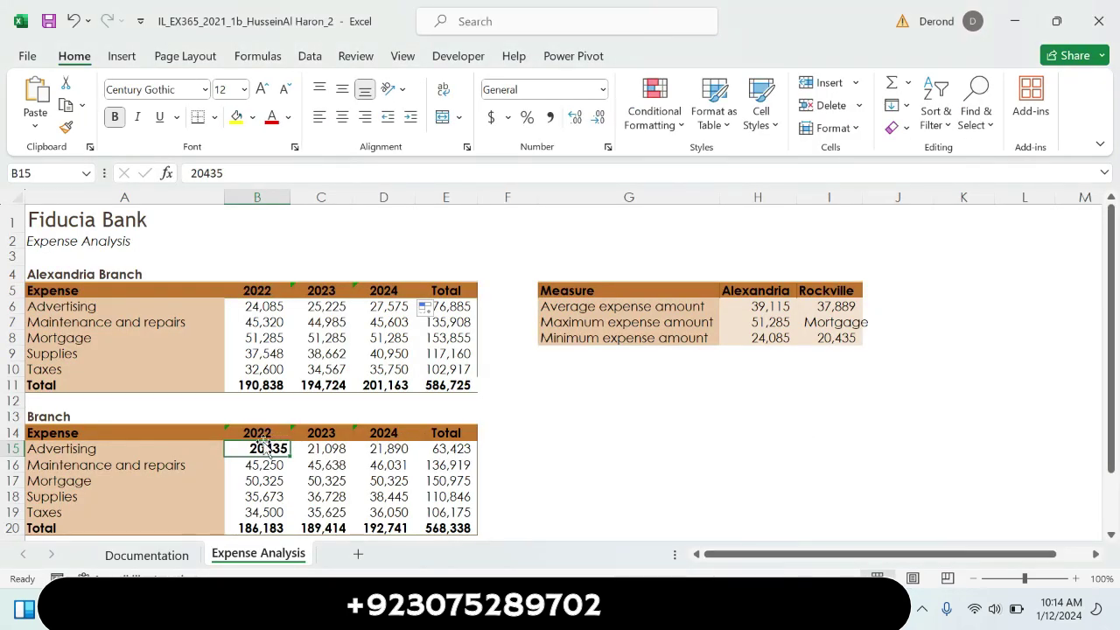
# Re-enter 20435 in cell B15, then switch back to the Word instructions.
pyautogui.doubleClick(265, 448)
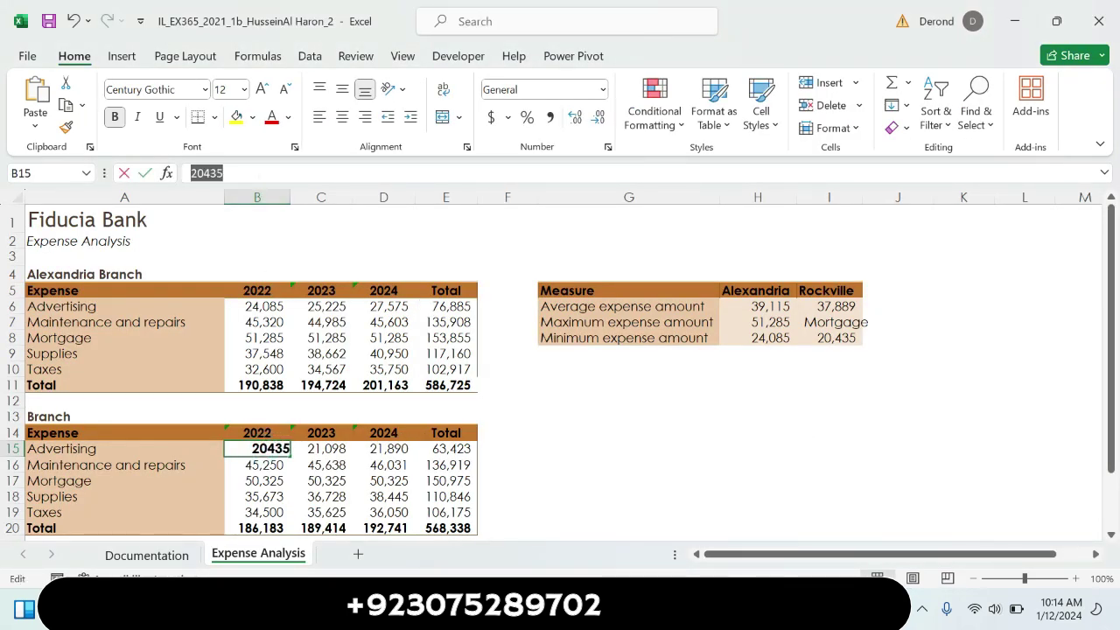
pyautogui.press('BackSpace')
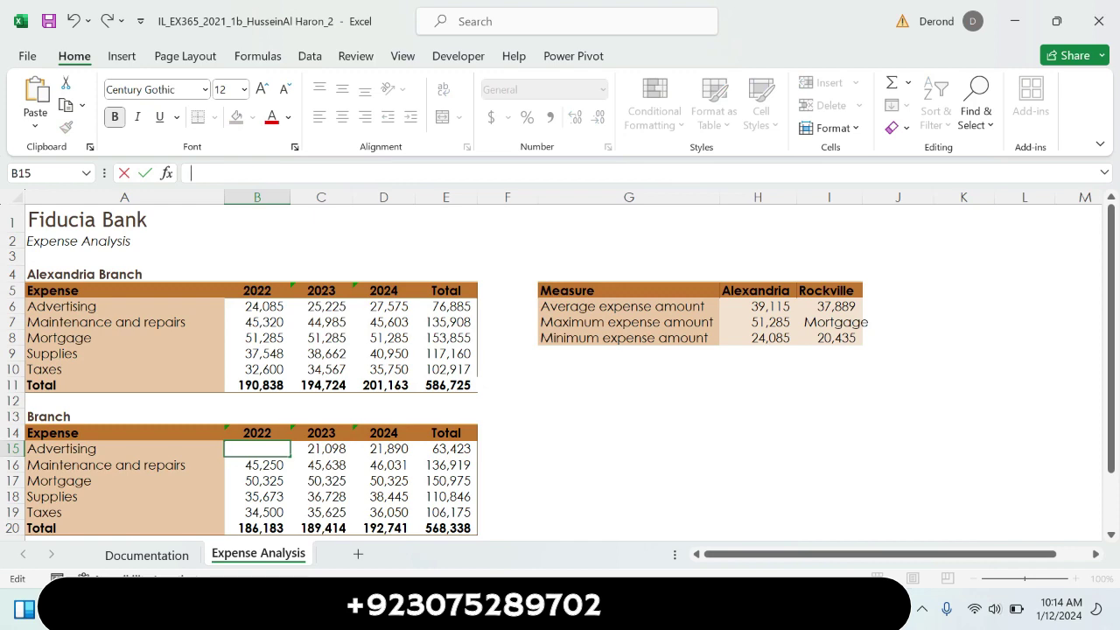
pyautogui.write('20435')
pyautogui.press('Return')
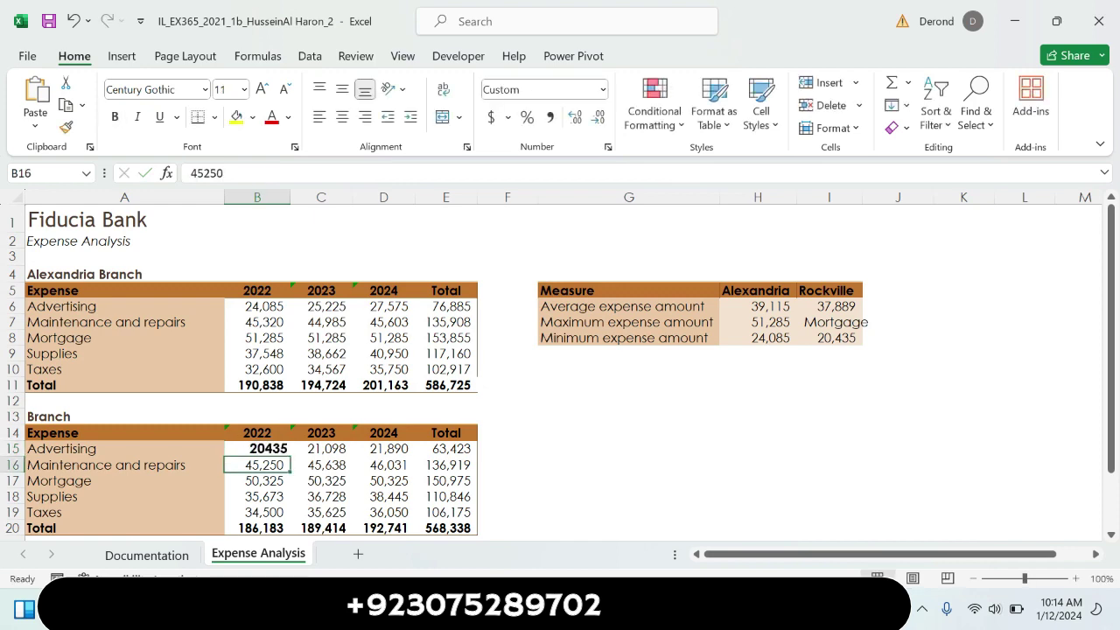
pyautogui.click(559, 420)
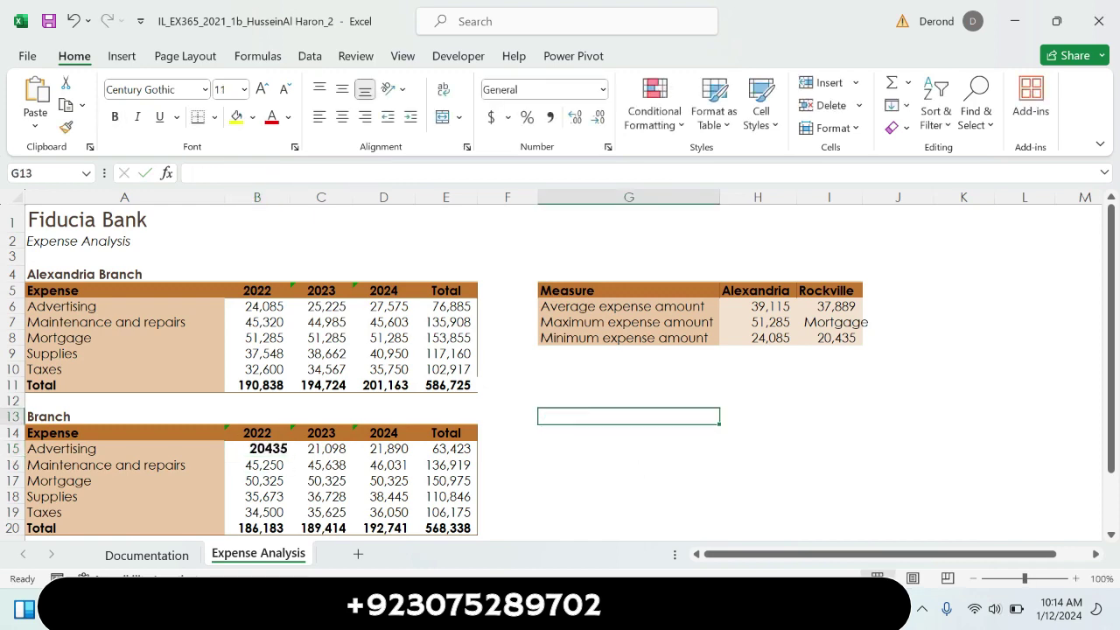
pyautogui.hotkey('alt', 'Tab')
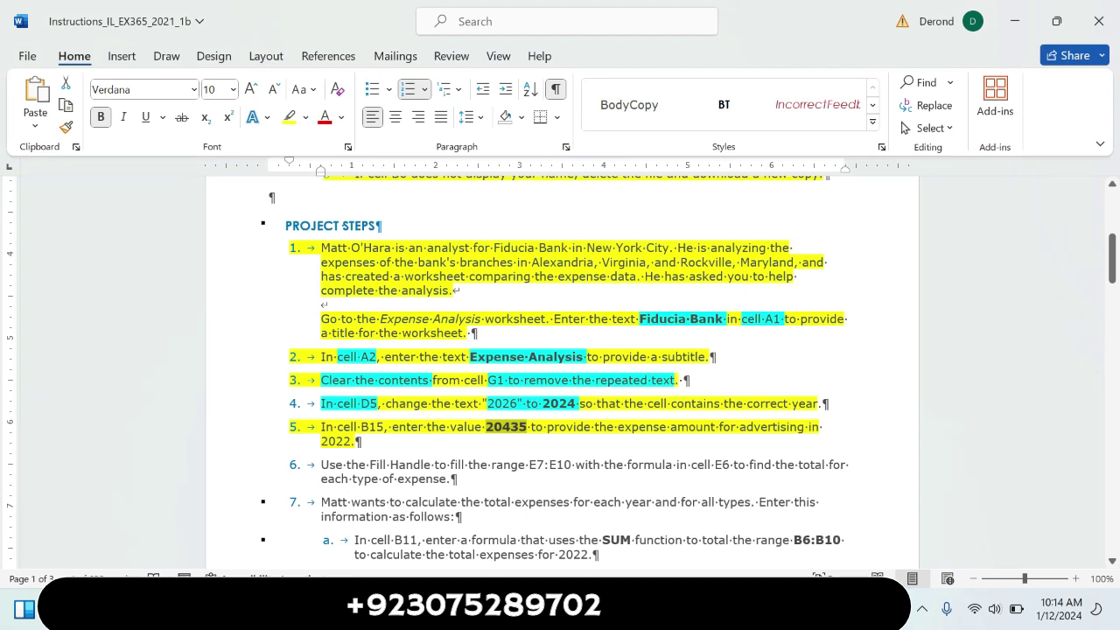
# Highlight the step 6 paragraph in yellow.
pyautogui.tripleClick(322, 465)
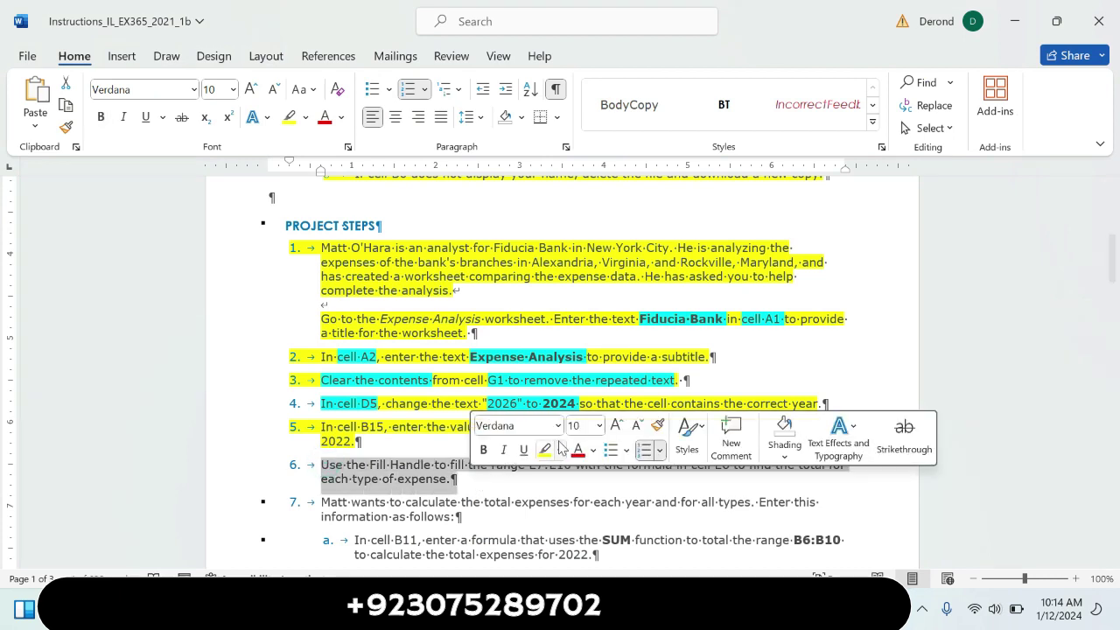
pyautogui.click(544, 450)
pyautogui.moveTo(625, 503); pyautogui.dragTo(558, 477)
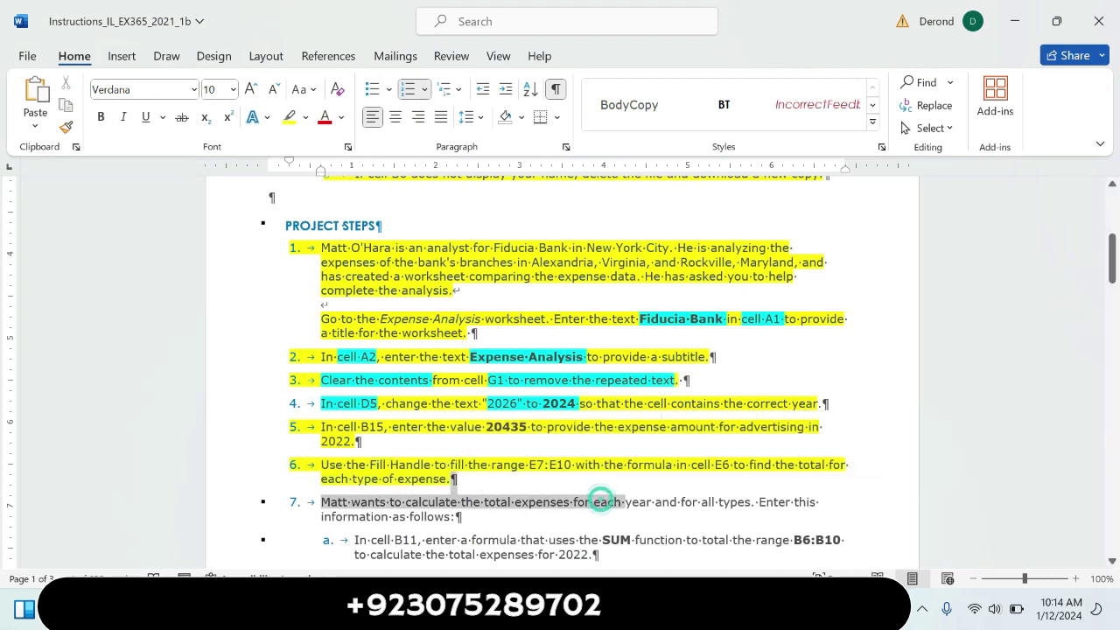
pyautogui.click(552, 473)
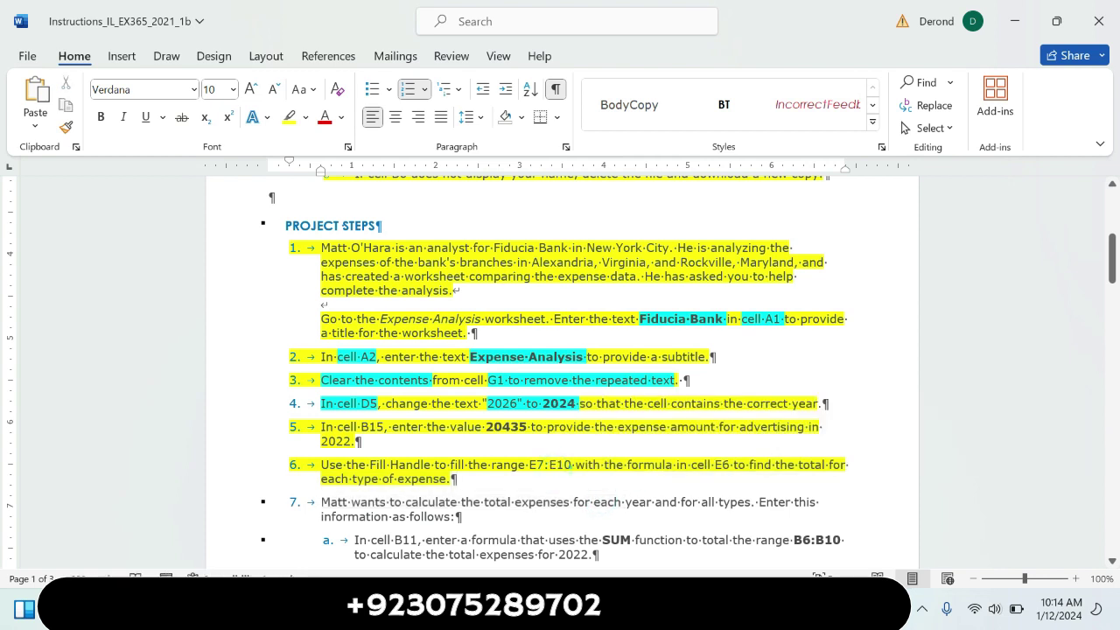
# Highlight the words 'range E7:E10' in turquoise, then return to Excel.
pyautogui.moveTo(492, 464); pyautogui.dragTo(570, 465)
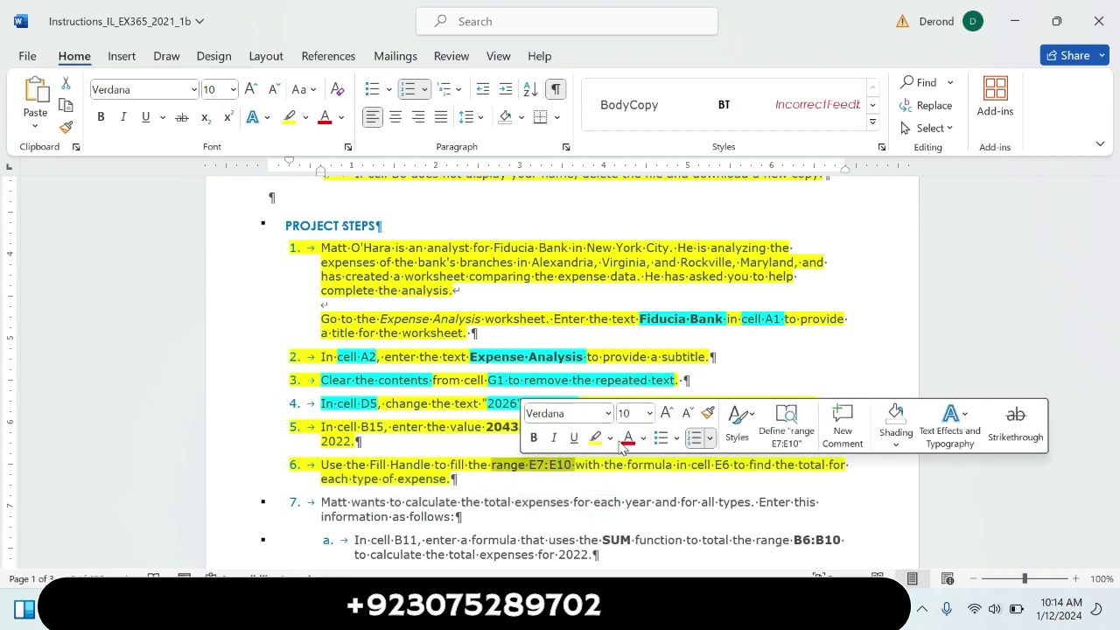
pyautogui.click(610, 437)
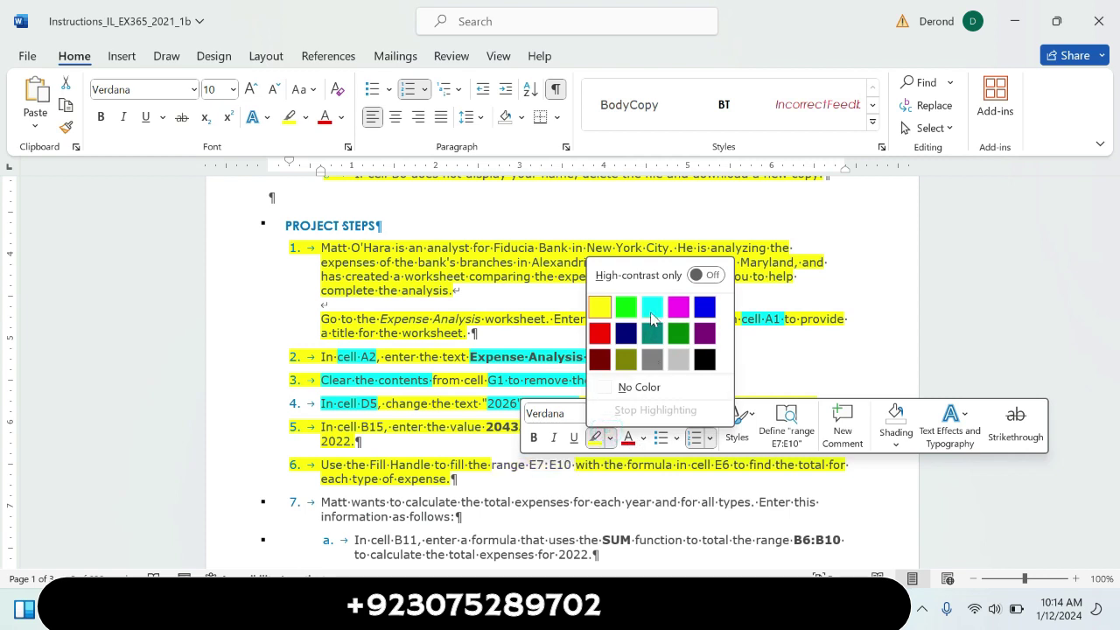
pyautogui.click(653, 312)
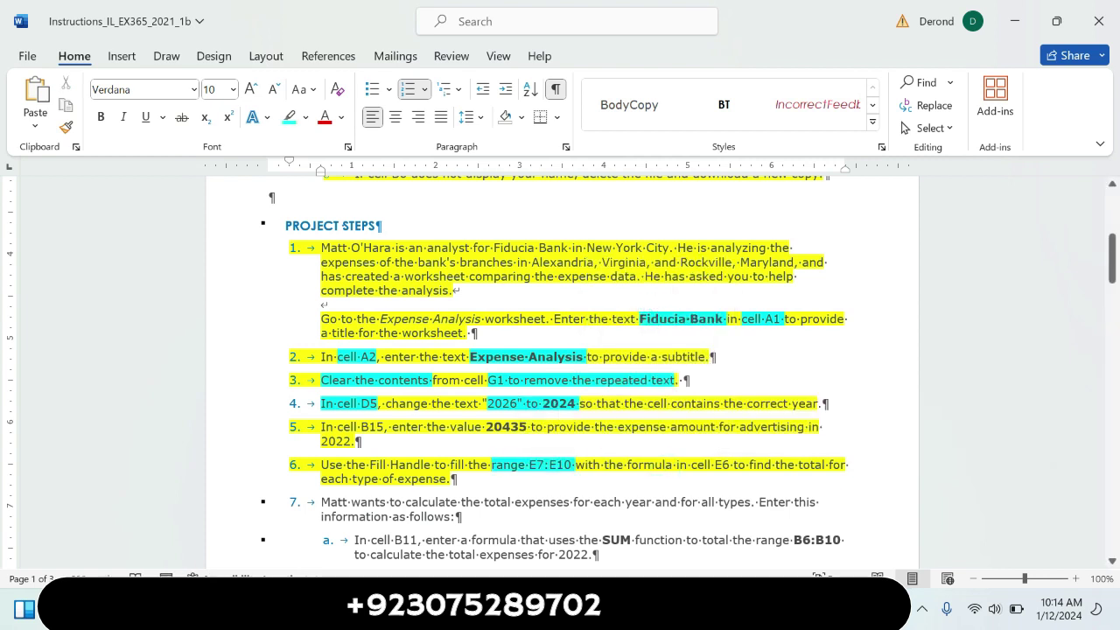
pyautogui.click(875, 512)
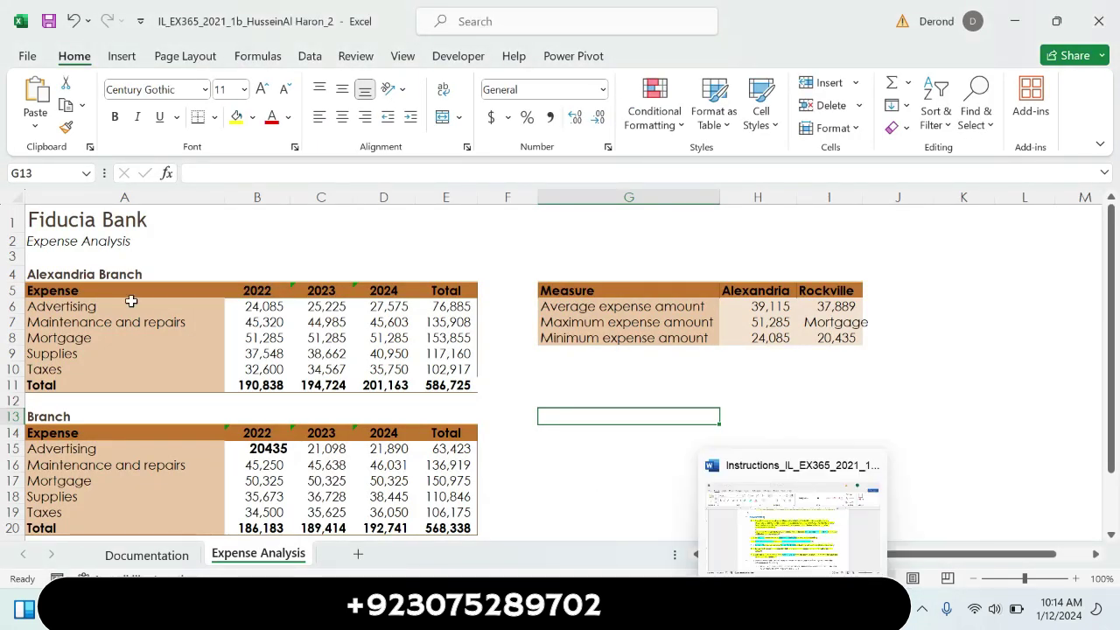
# Clear a mistaken 20435 entry from the Name Box.
pyautogui.click(26, 173)
pyautogui.press('BackSpace')
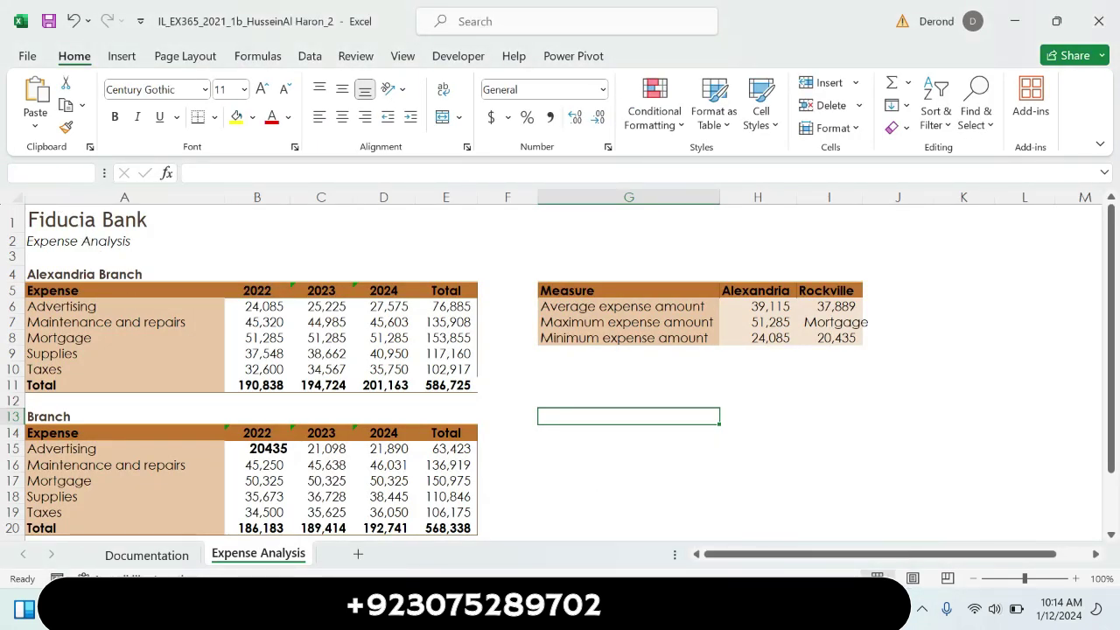
pyautogui.write('20435')
pyautogui.press('BackSpace')
pyautogui.press('BackSpace')
pyautogui.press('BackSpace')
# Copy 'E7:E10' from step 6 and paste it into the Name Box to select that range.
pyautogui.hotkey('alt', 'Tab')
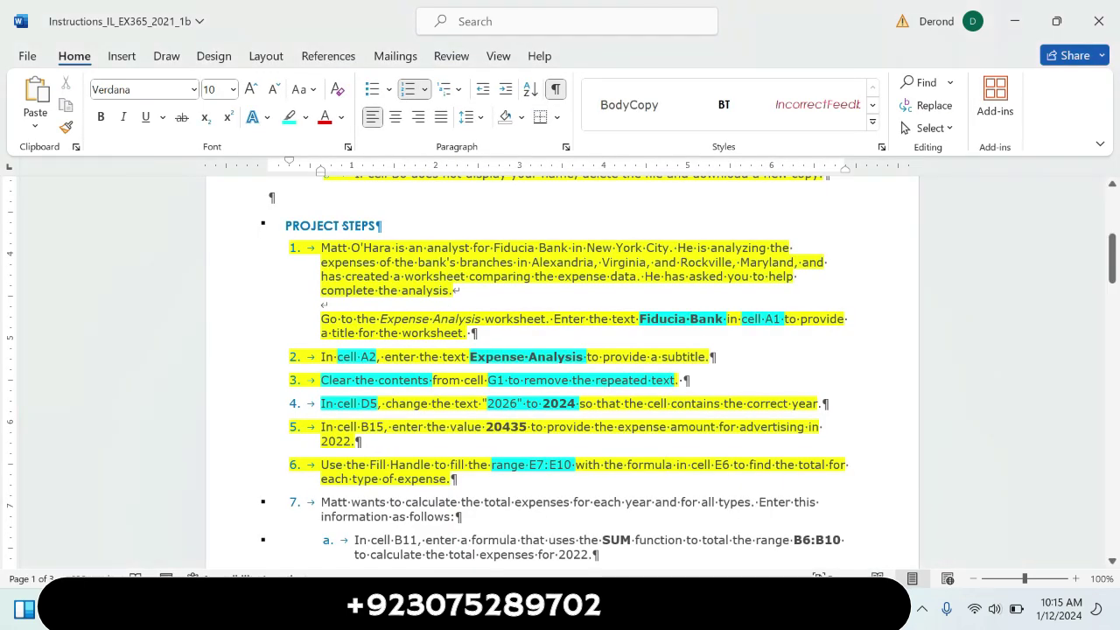
pyautogui.moveTo(528, 465); pyautogui.dragTo(573, 465)
pyautogui.hotkey('ctrl', 'c')
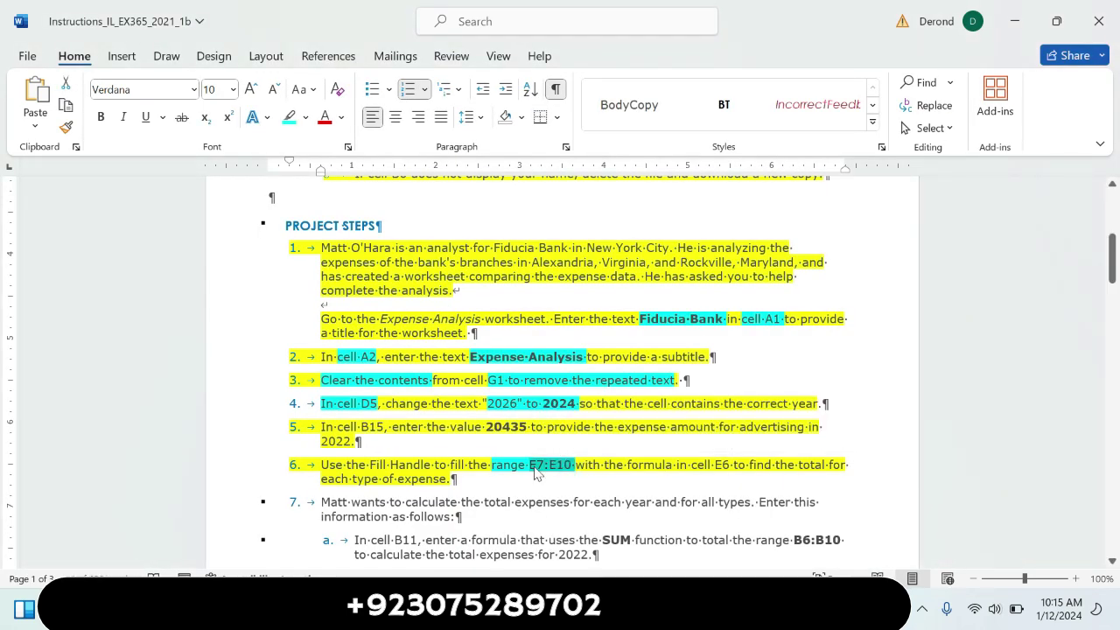
pyautogui.hotkey('alt', 'Tab')
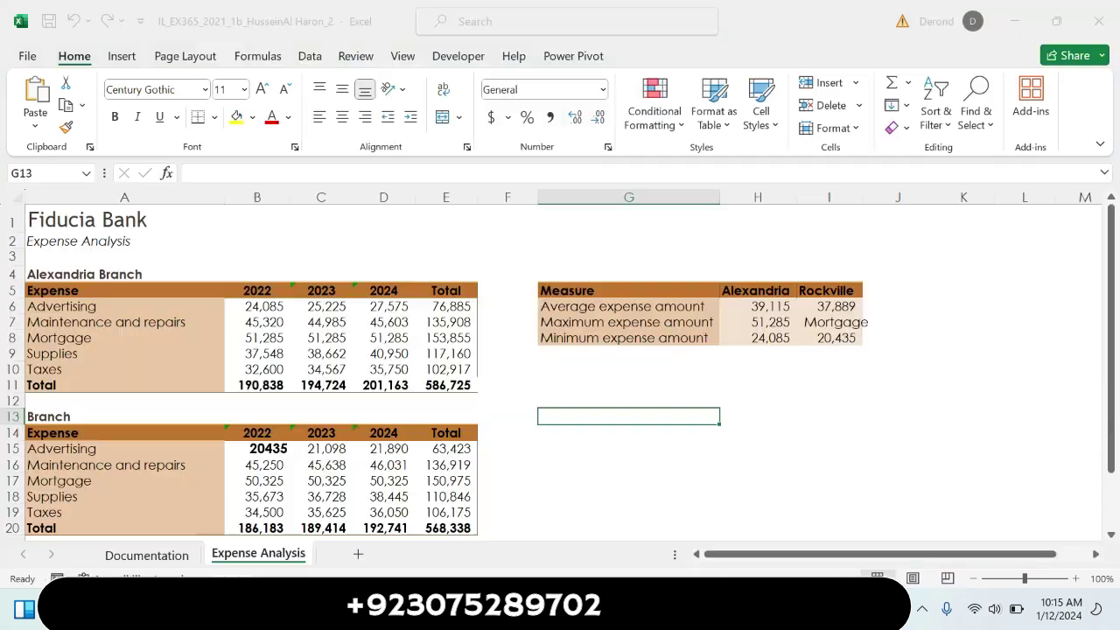
pyautogui.click(32, 173)
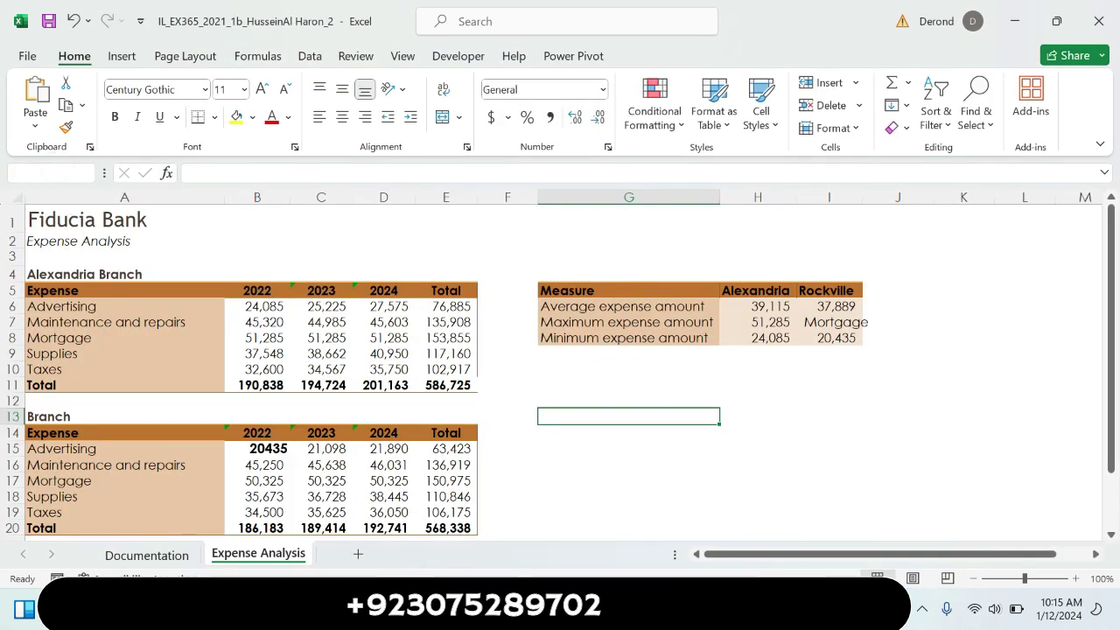
pyautogui.hotkey('ctrl', 'v')
pyautogui.press('Return')
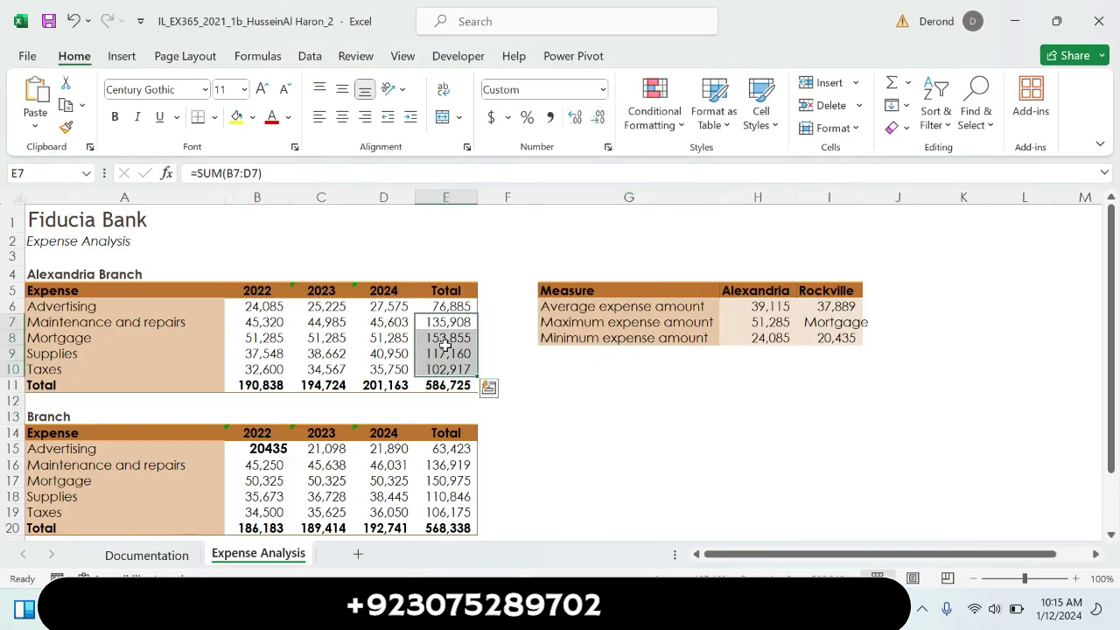
# Fill E7's SUM formula down through E10, then switch to the Word instructions.
pyautogui.click(544, 350)
pyautogui.click(455, 320)
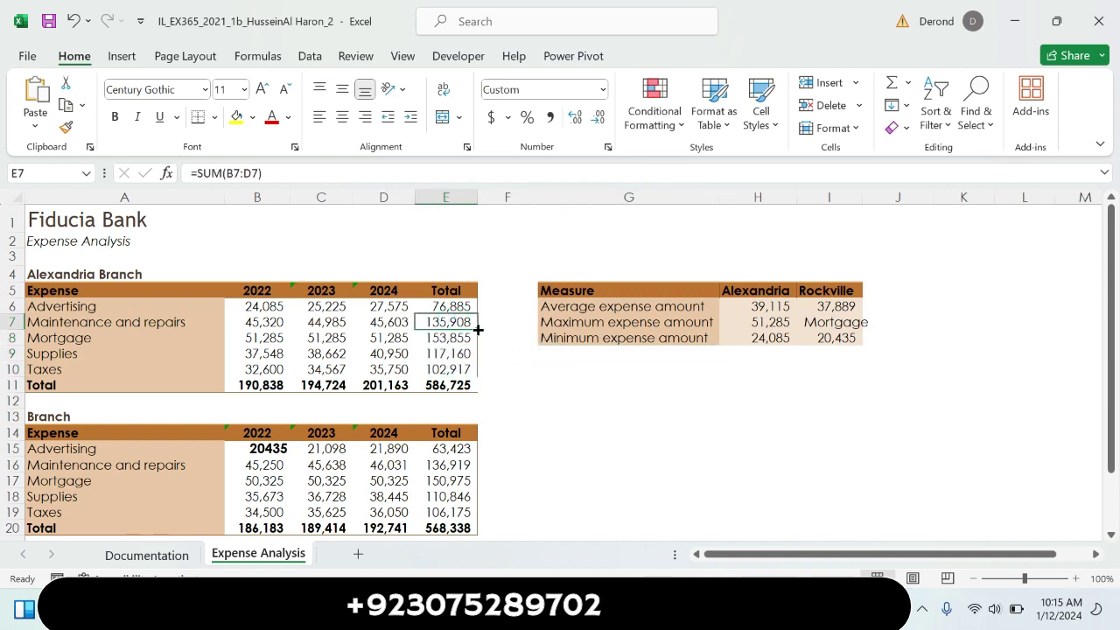
pyautogui.moveTo(478, 330); pyautogui.dragTo(477, 378)
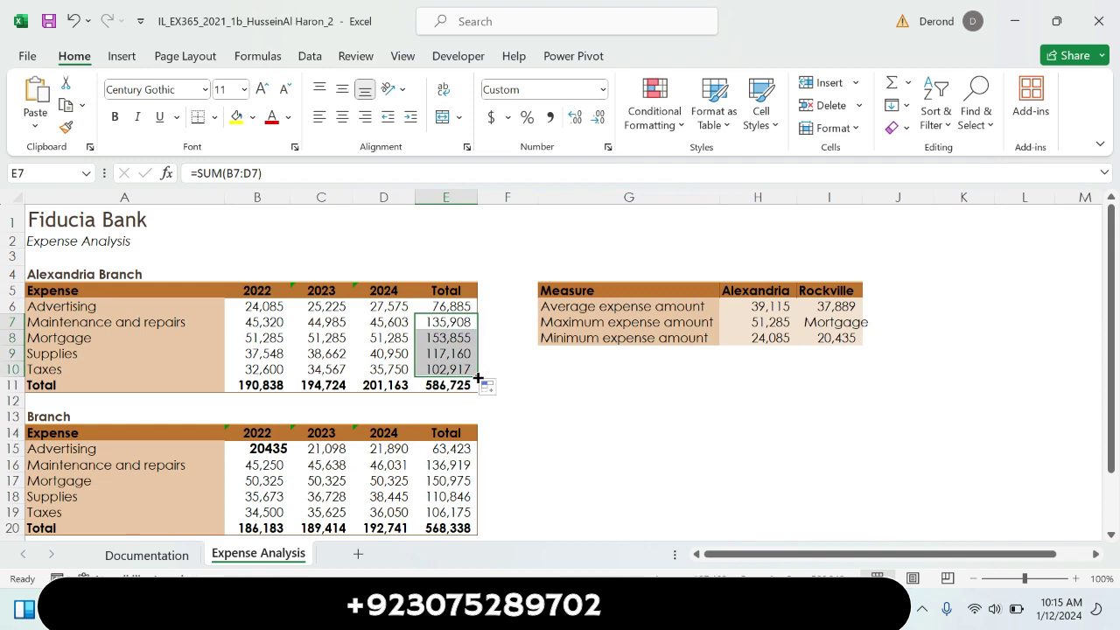
pyautogui.click(600, 440)
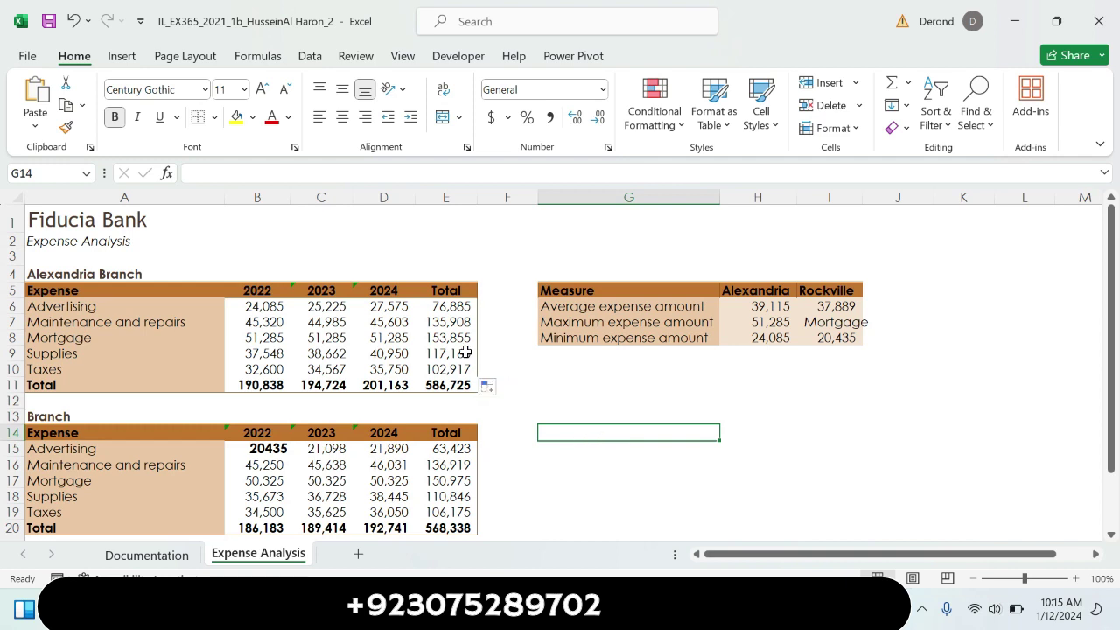
pyautogui.click(456, 326)
pyautogui.moveTo(478, 329); pyautogui.dragTo(449, 376)
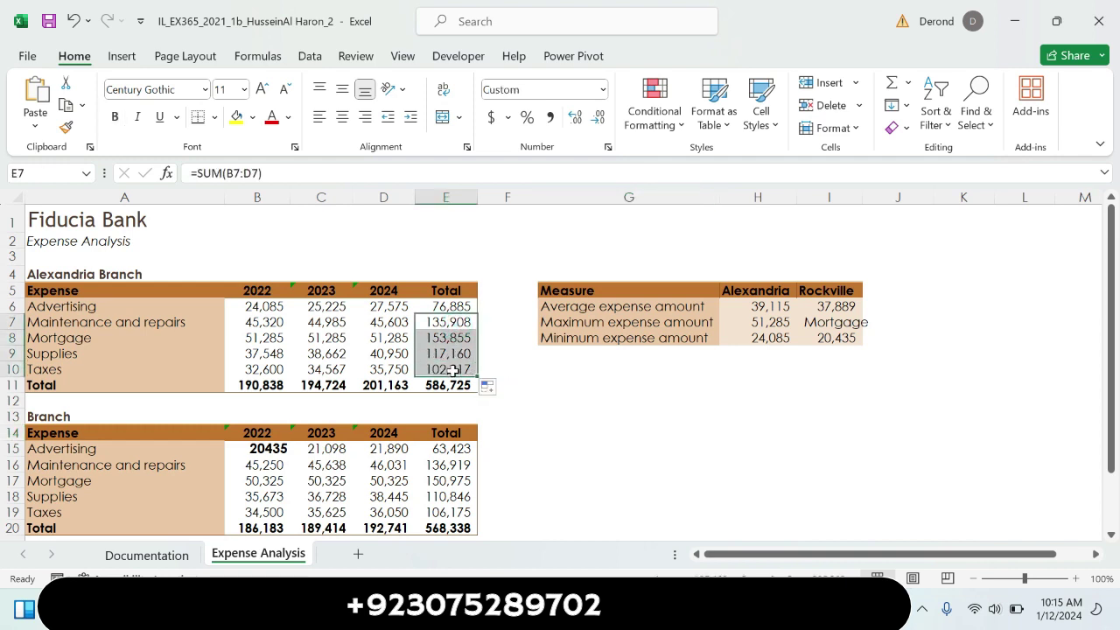
pyautogui.click(449, 399)
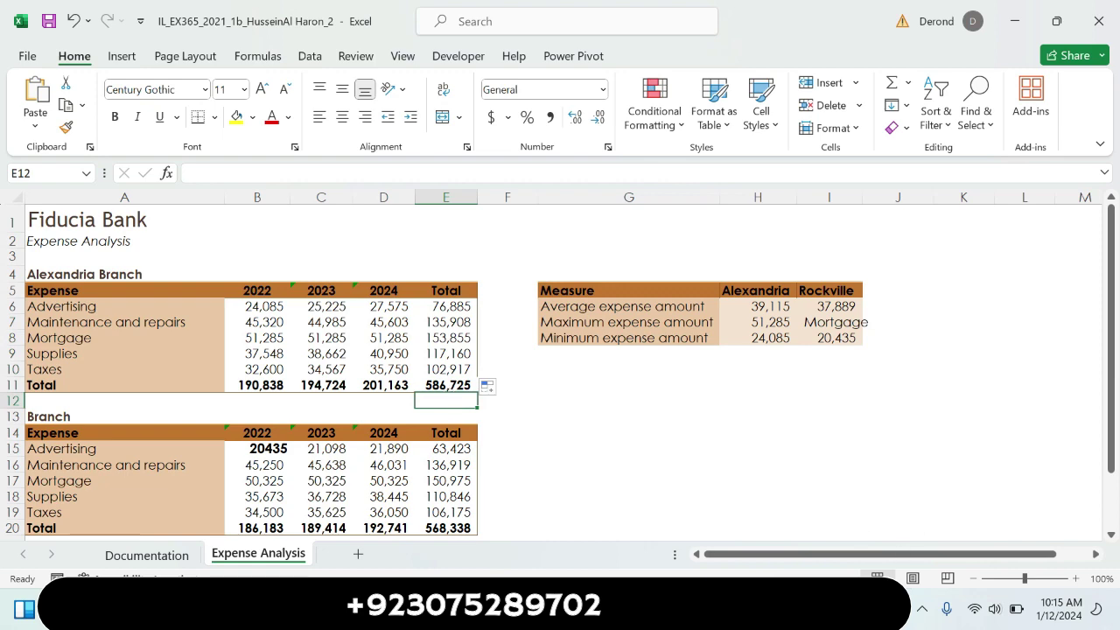
pyautogui.hotkey('alt', 'Tab')
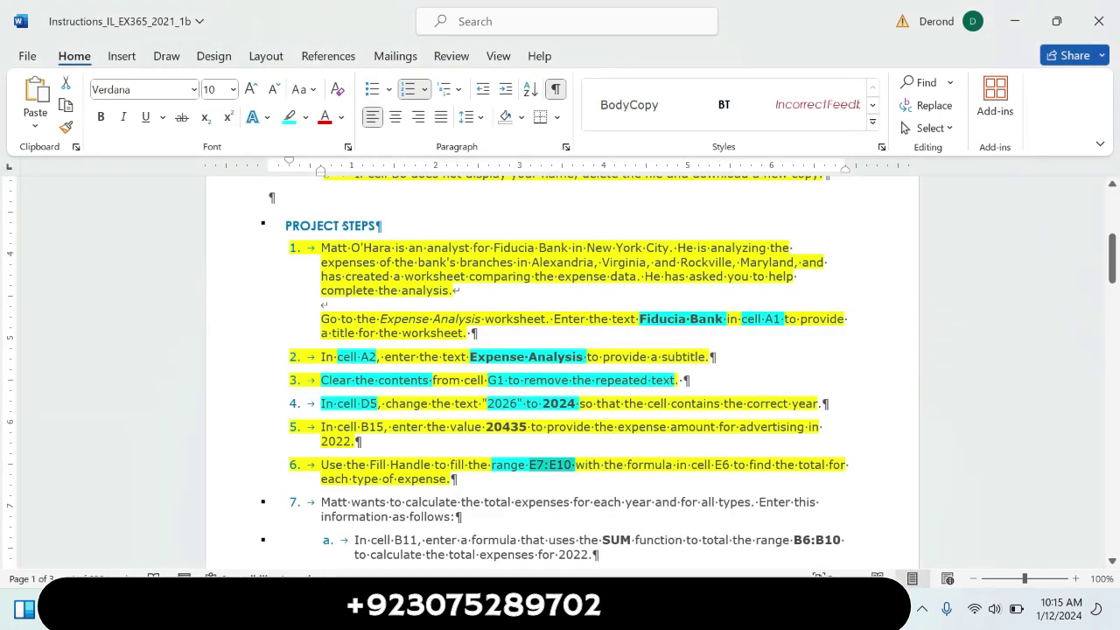
# Highlight step 7's introductory sentence in yellow.
pyautogui.click(323, 502)
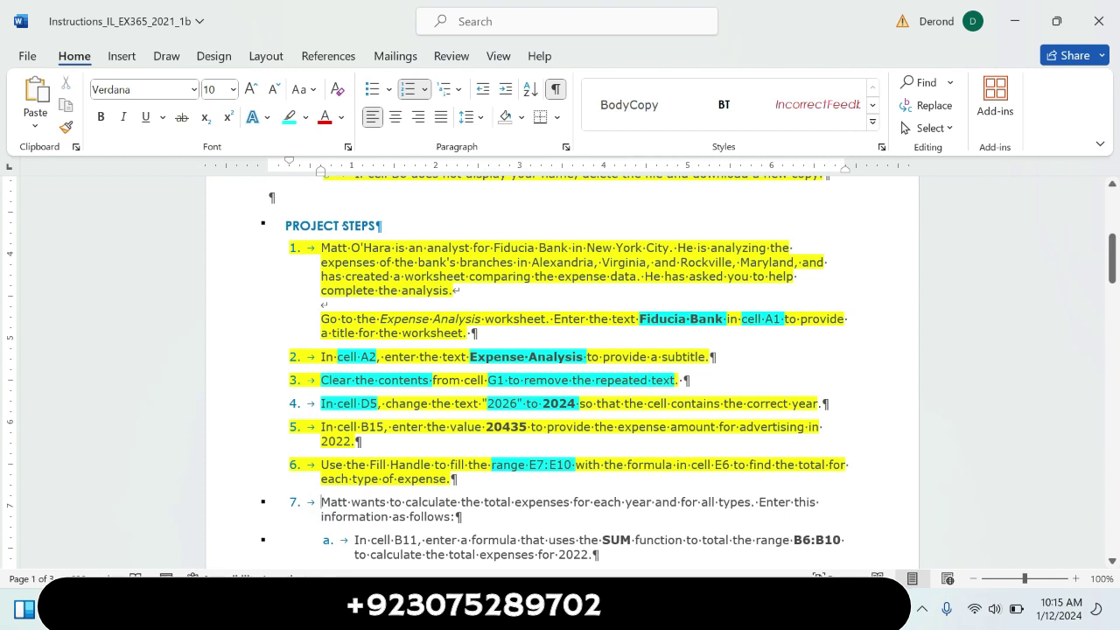
pyautogui.moveTo(321, 503); pyautogui.dragTo(462, 517)
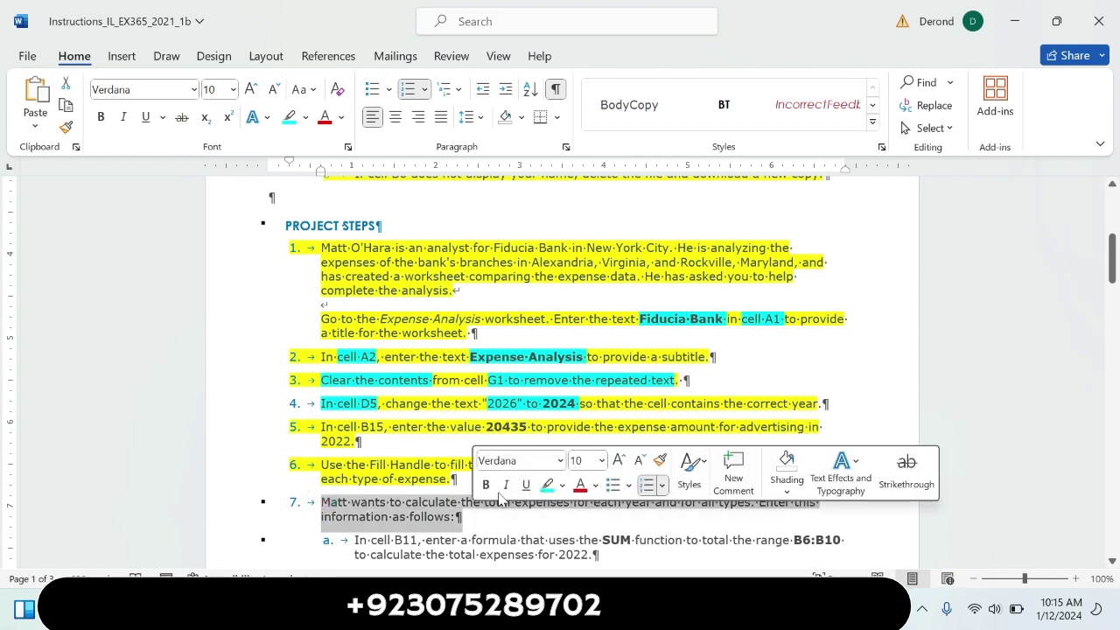
pyautogui.click(561, 485)
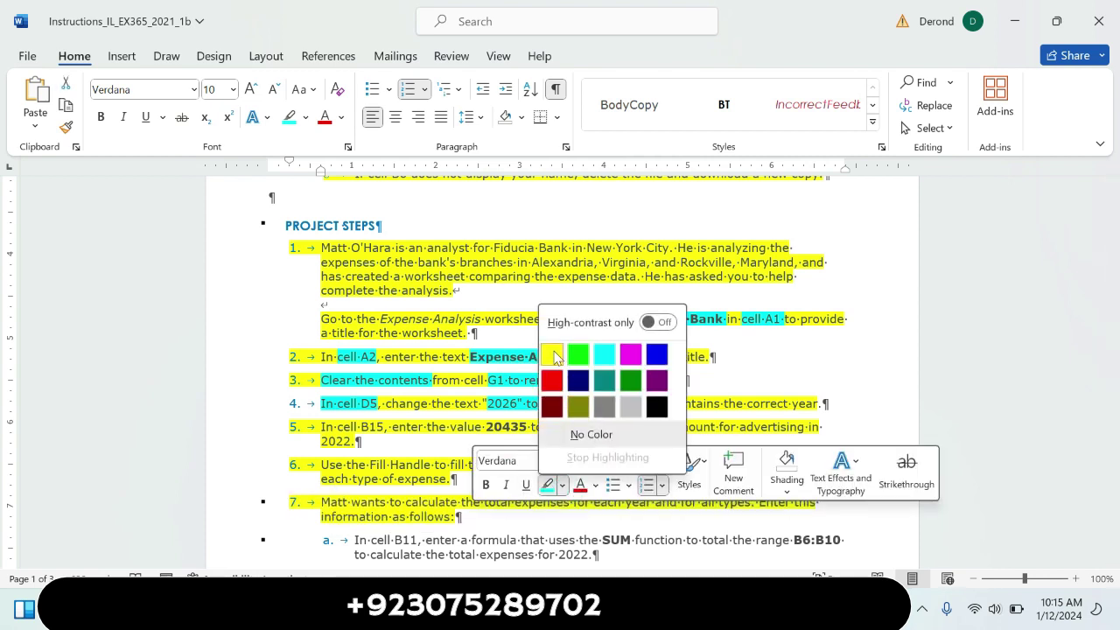
pyautogui.click(553, 354)
pyautogui.click(805, 319)
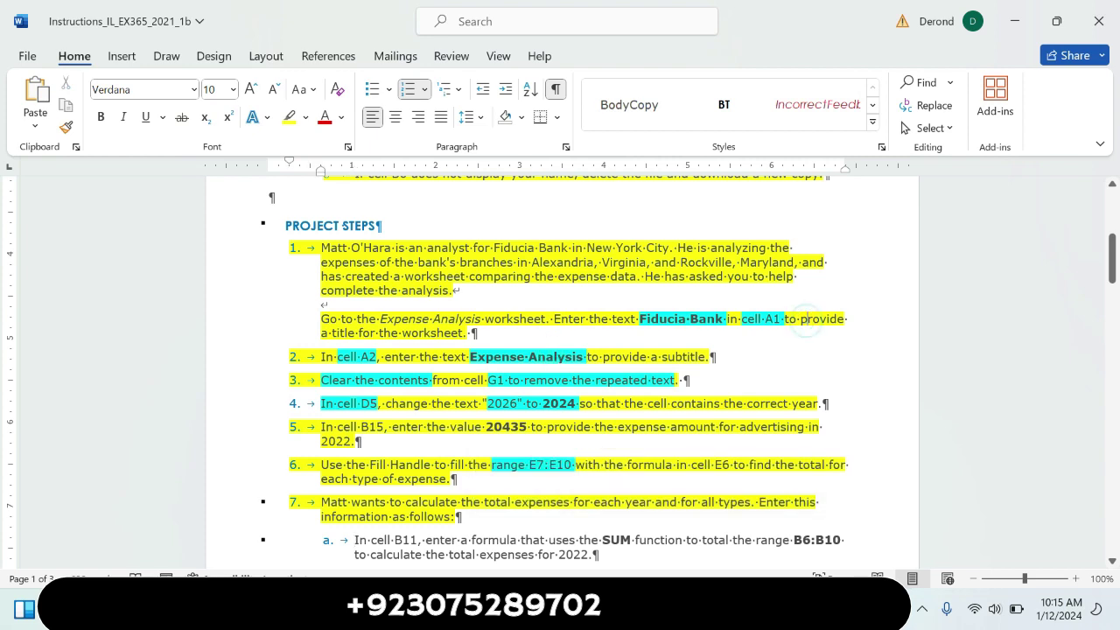
# Scroll back to the top of the Word document.
pyautogui.moveTo(1113, 263)
pyautogui.mouseDown()
pyautogui.moveTo(1113, 470)
pyautogui.moveTo(1113, 176)
pyautogui.mouseUp()
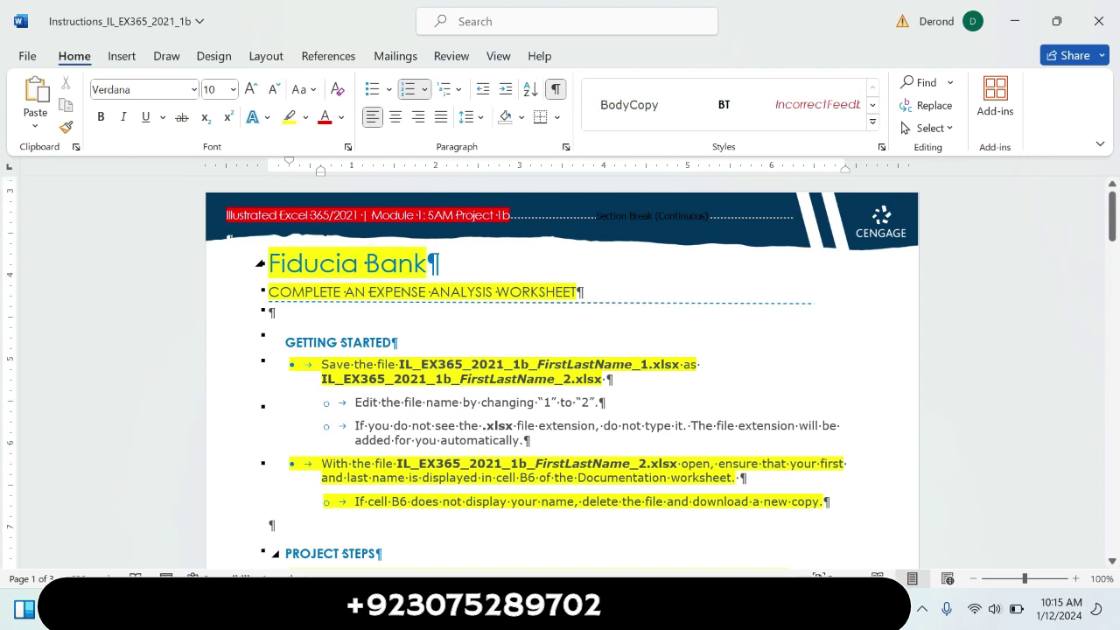
pyautogui.scroll(1, 563, 372)
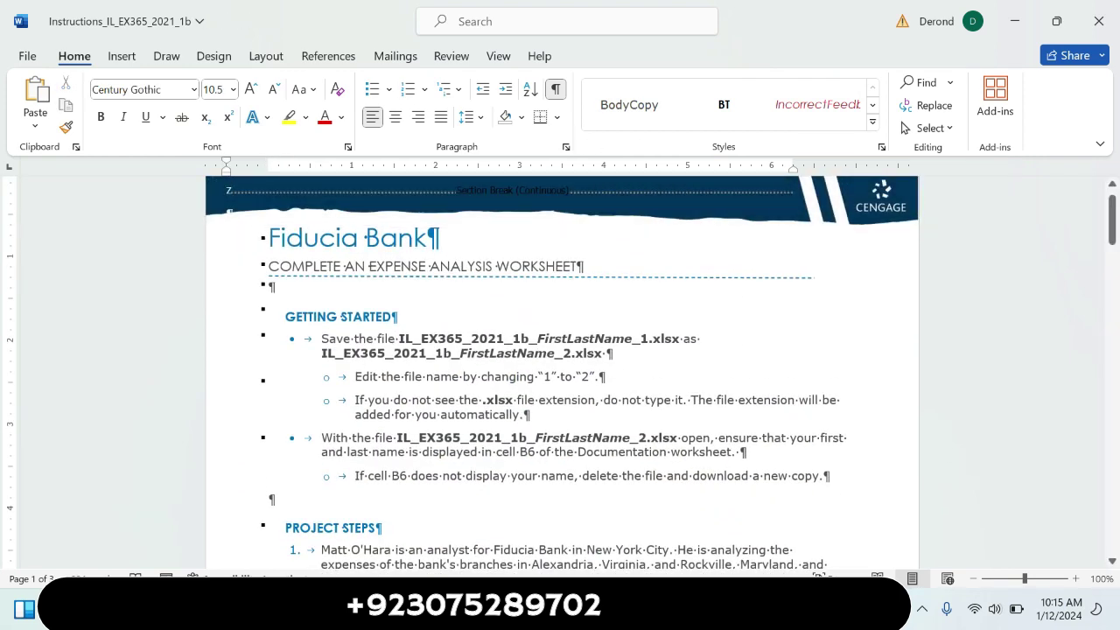
pyautogui.scroll(1, 1112, 219)
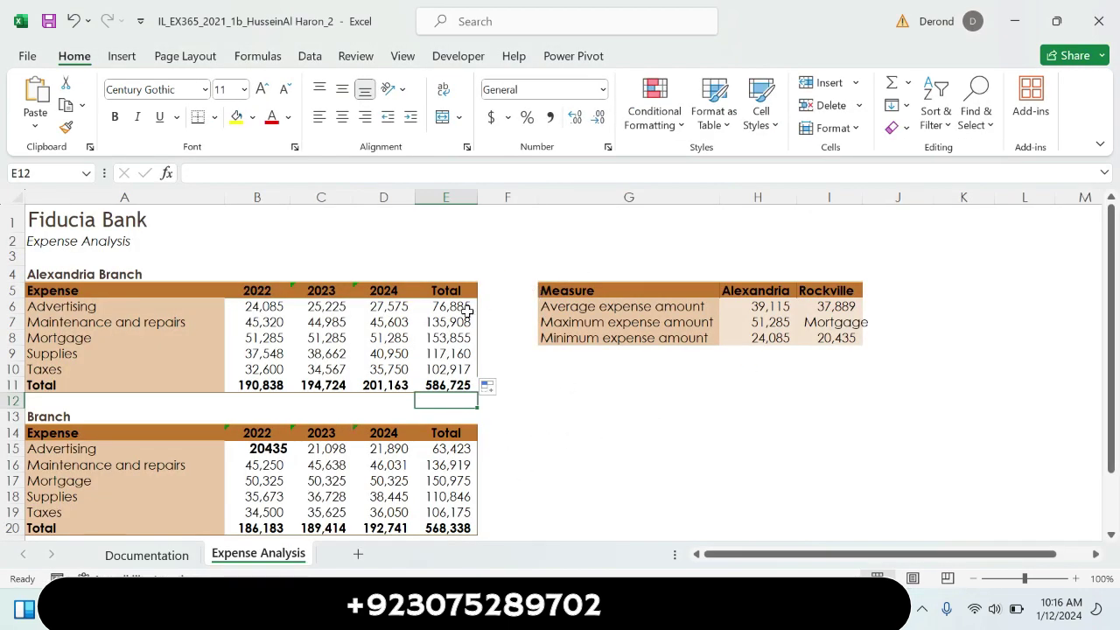
pyautogui.click(410, 322)
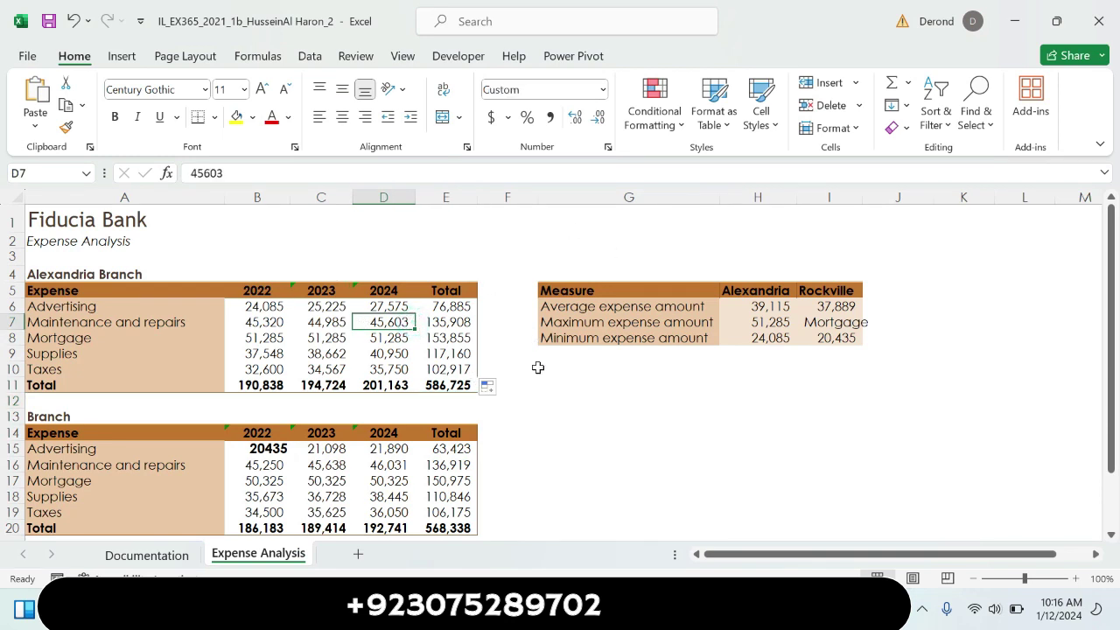